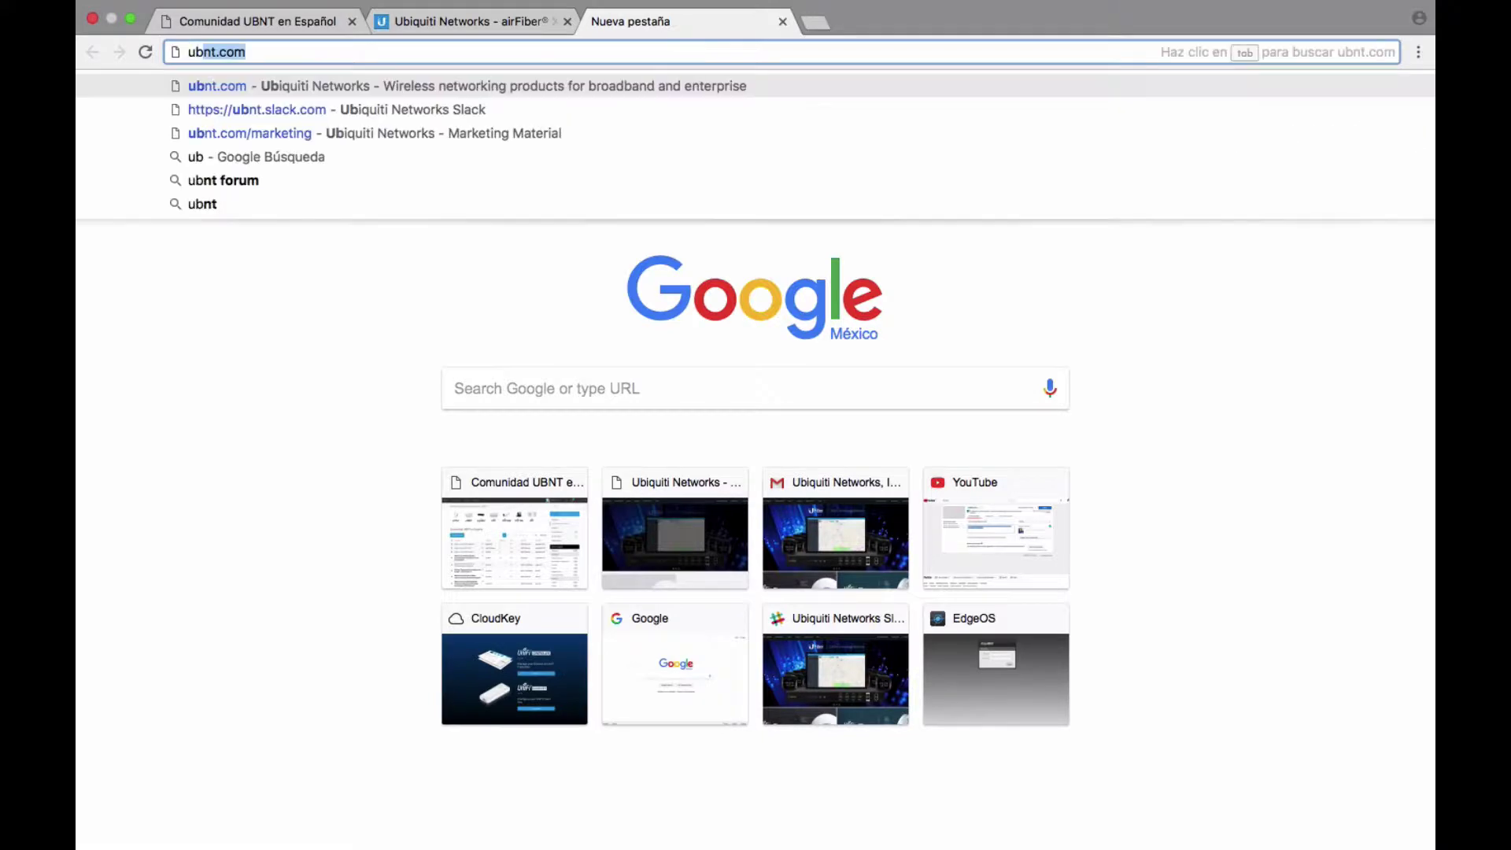
# On ubnt.com, browse Downloads to the EdgeMAX EdgeSwitch ES-8-150W downloads page.
pyautogui.press('Return')
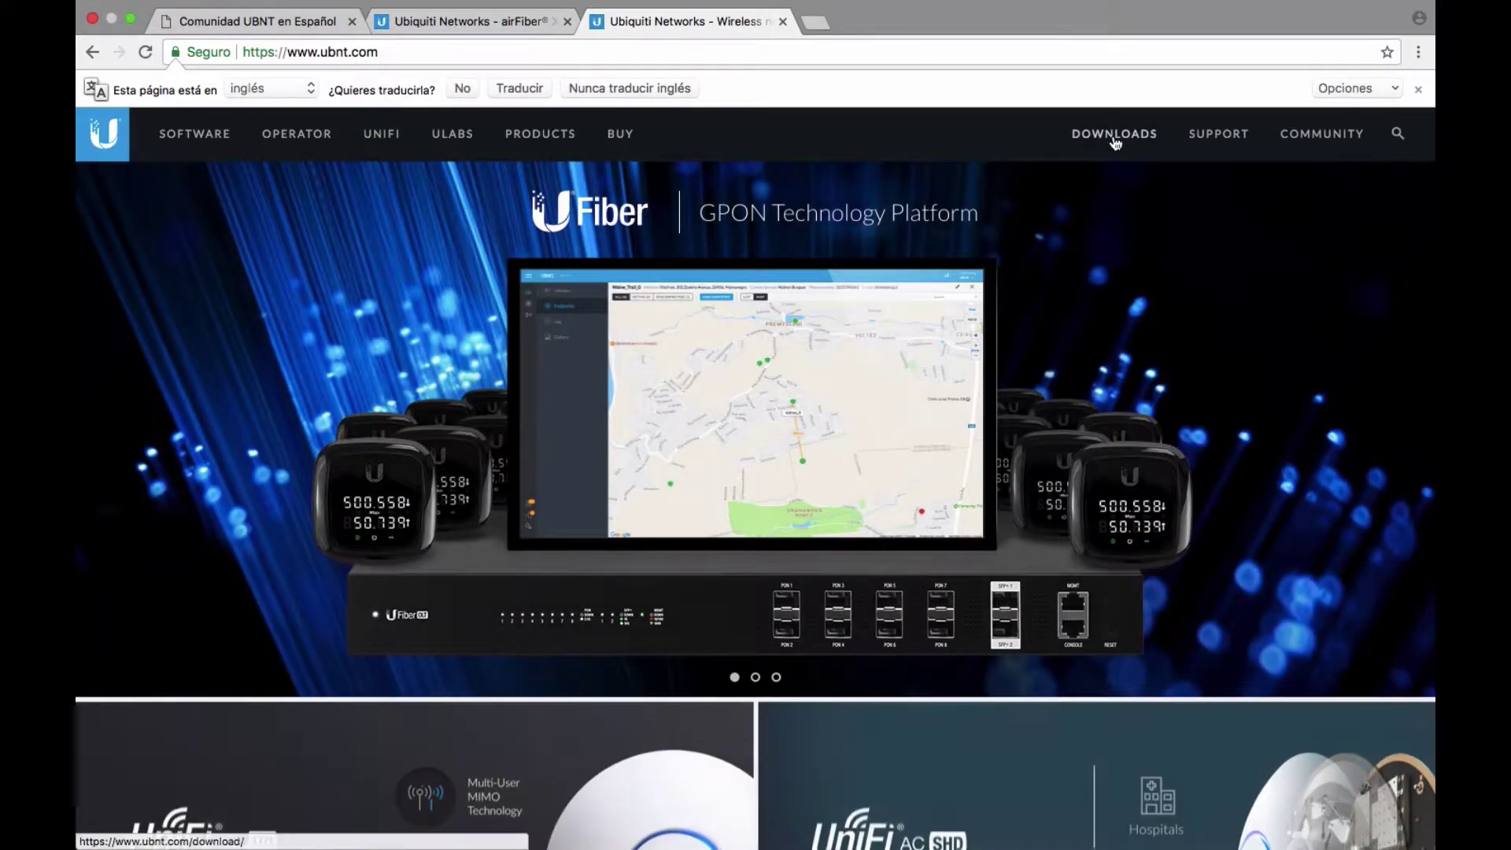
pyautogui.click(1111, 134)
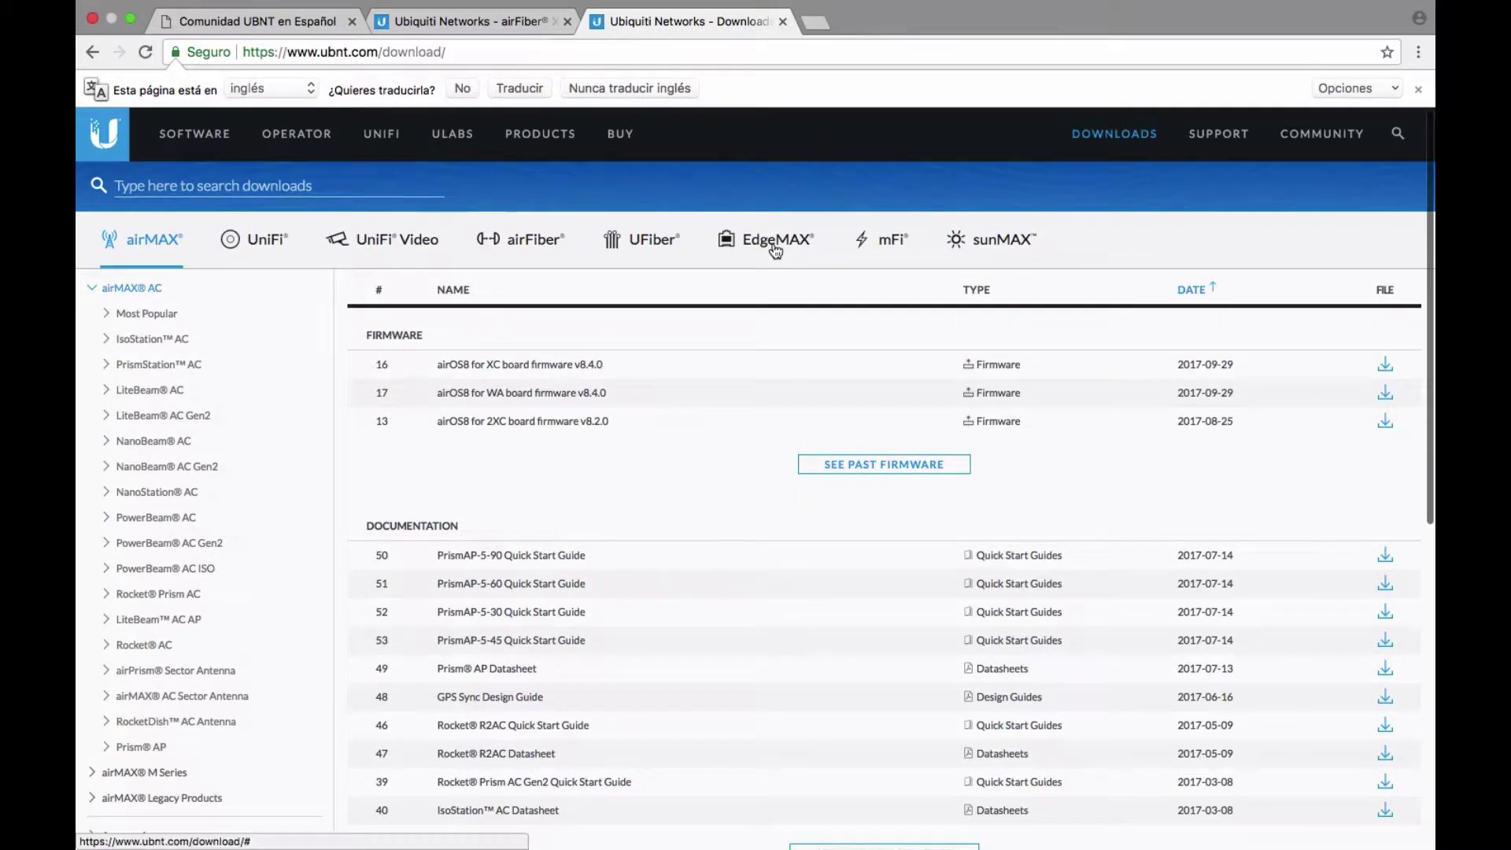
pyautogui.click(771, 246)
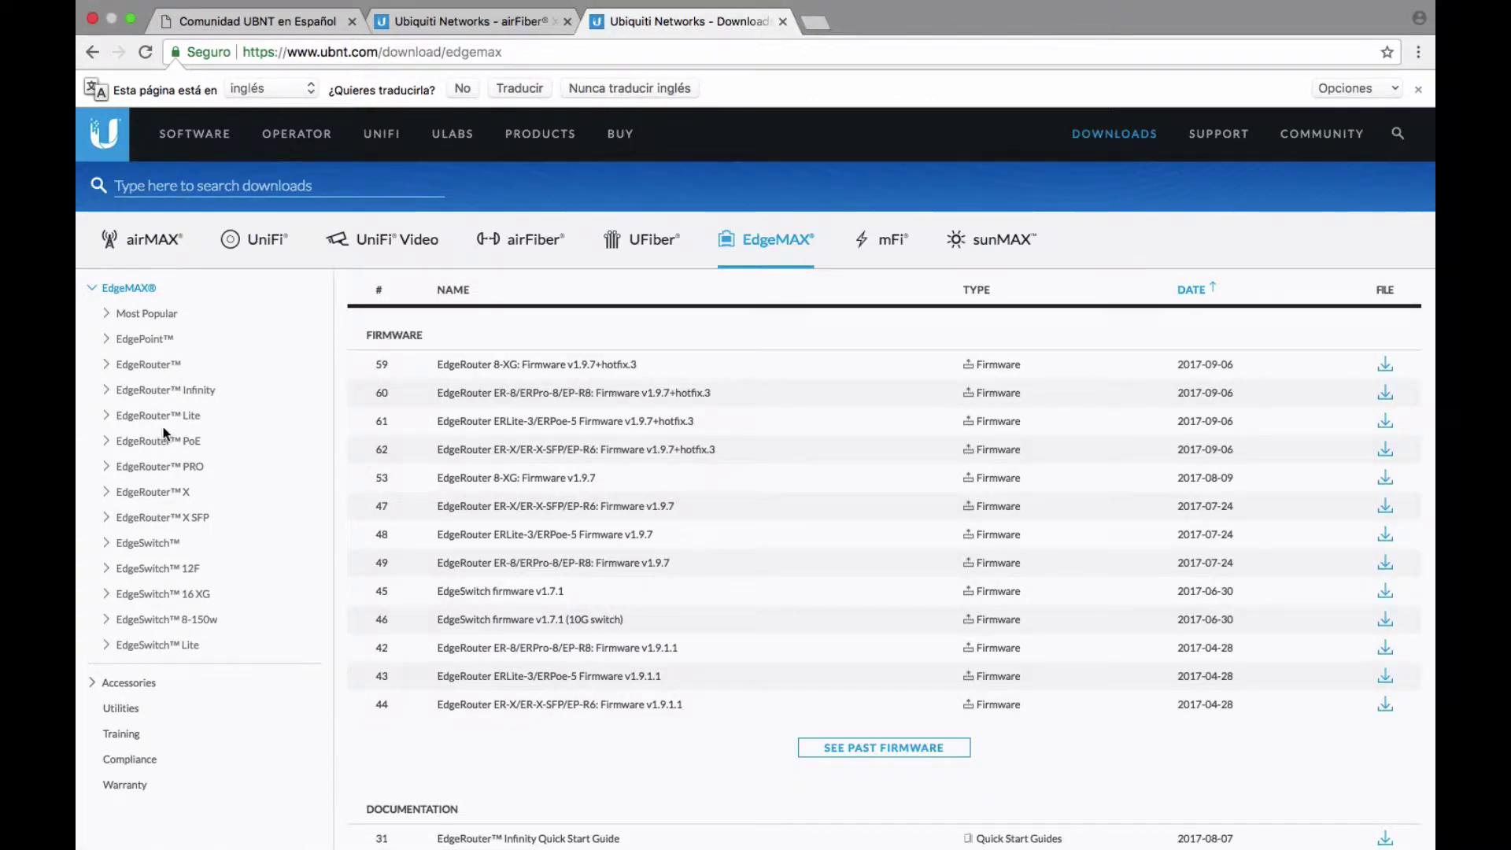
pyautogui.click(150, 542)
pyautogui.scroll(-4, 239, 545)
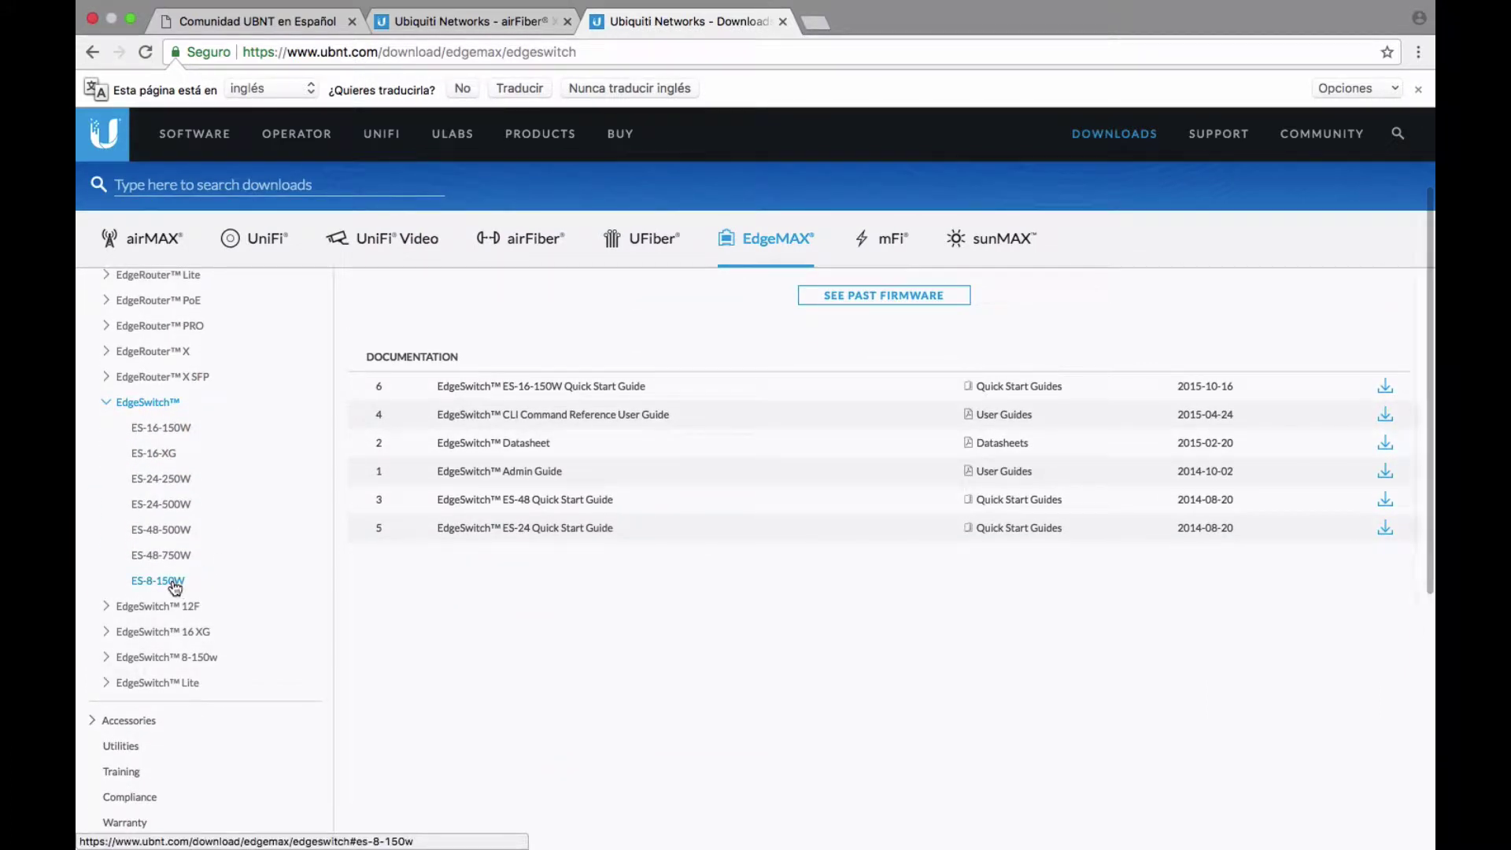
pyautogui.click(178, 583)
pyautogui.scroll(1, 429, 571)
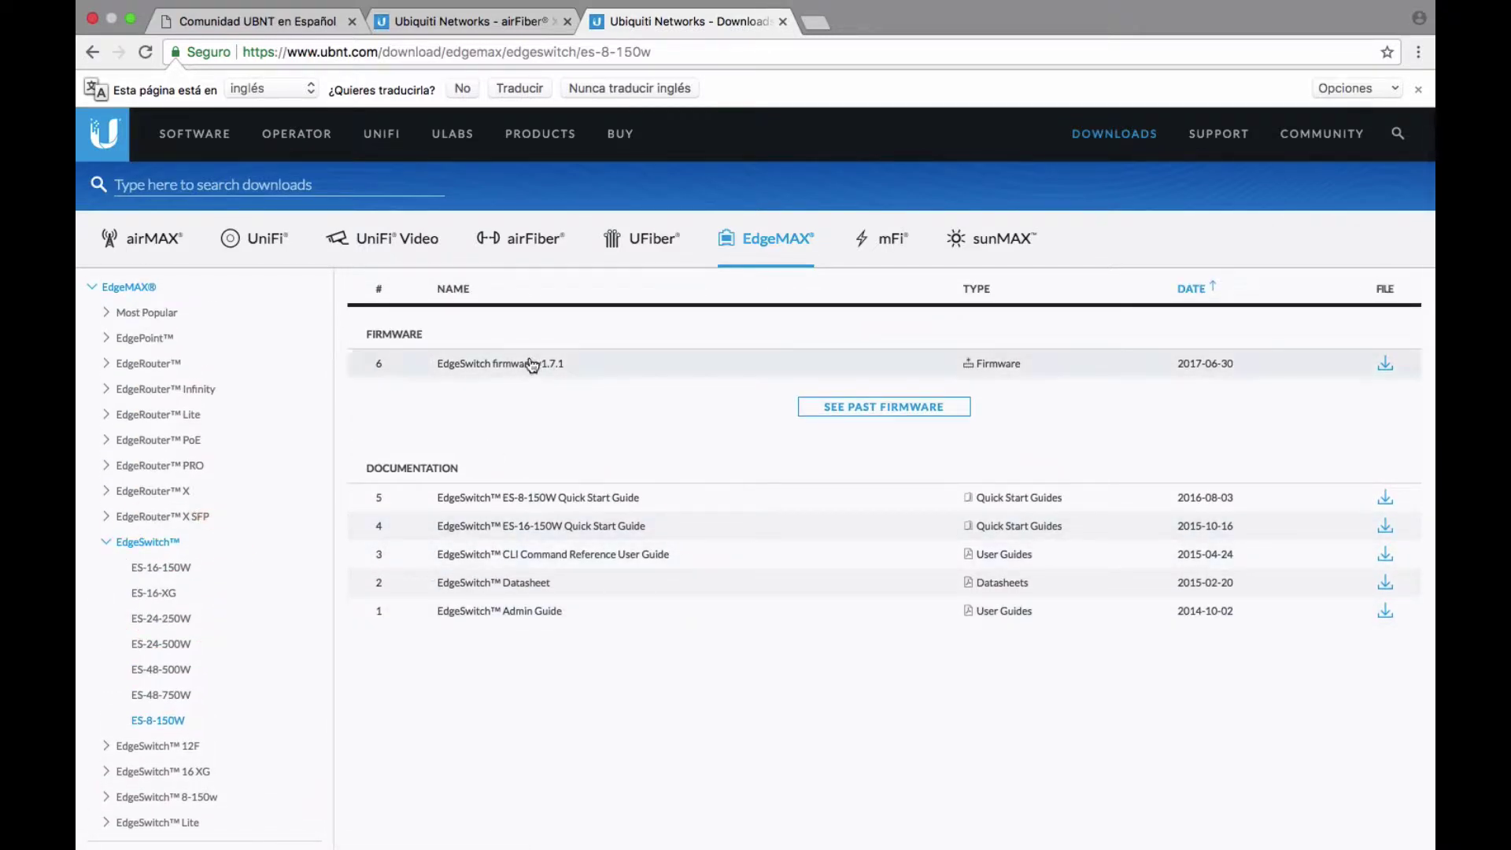
# Download the firmware v1.7.1 file ES-eswh.v1.7.1.4993748.stk.
pyautogui.click(1387, 364)
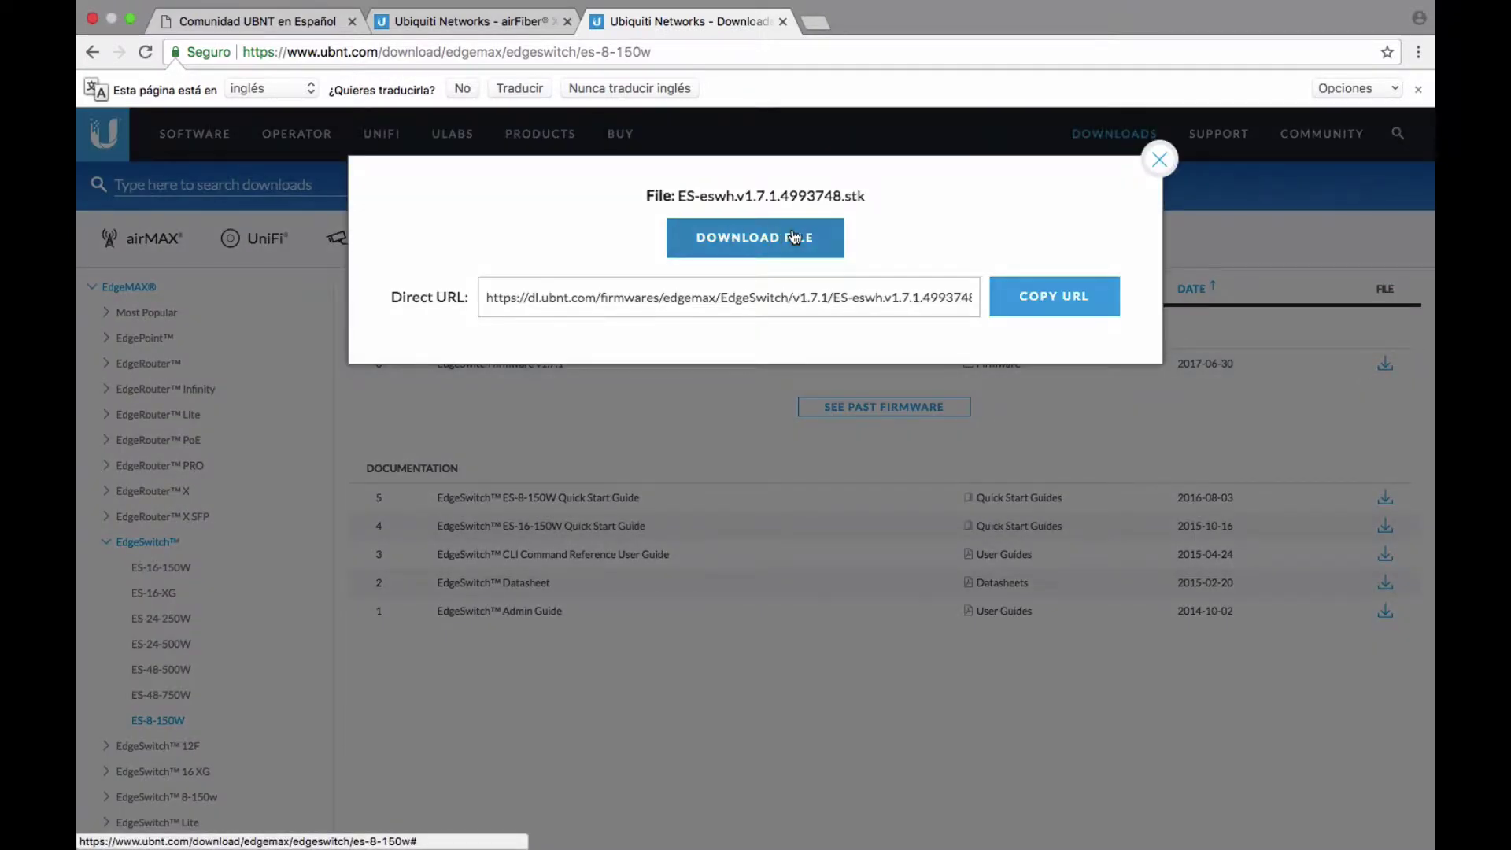
pyautogui.click(794, 237)
pyautogui.scroll(-2, 861, 327)
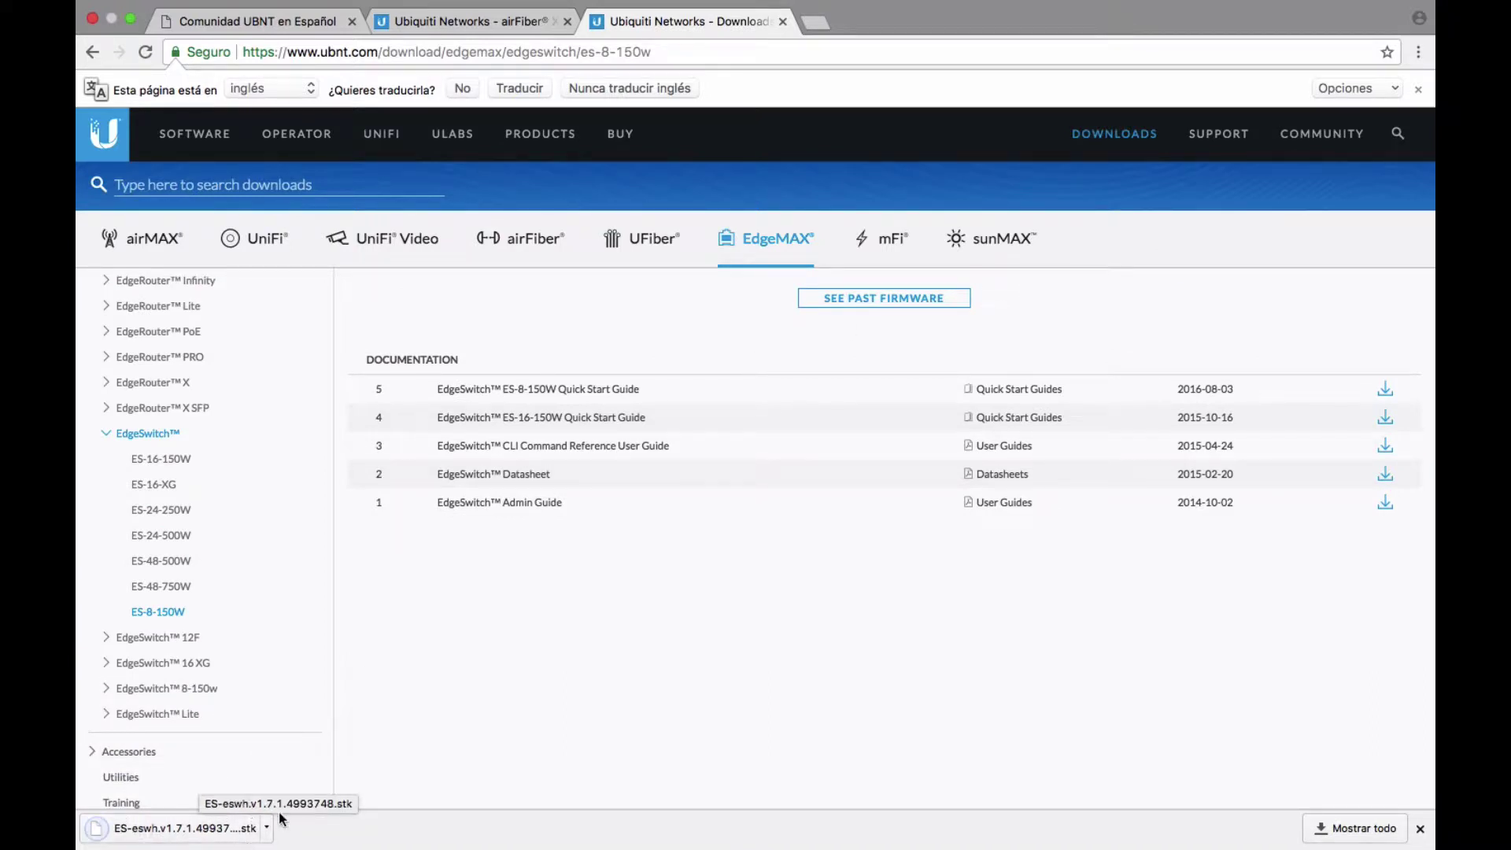
pyautogui.click(494, 23)
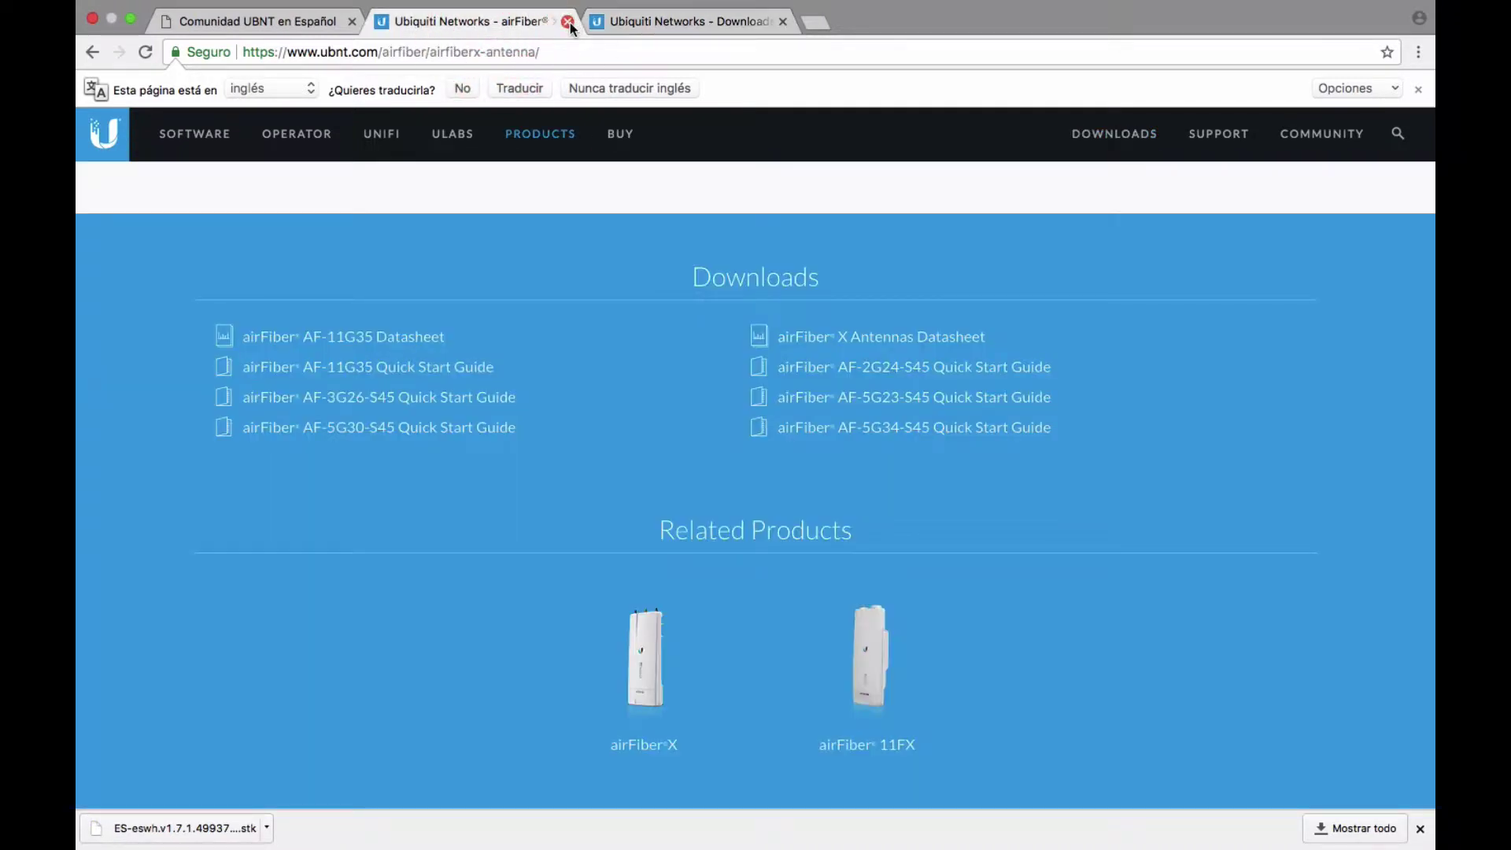
# In a new browser tab, load the switch address 192.168.1.2.
pyautogui.click(826, 23)
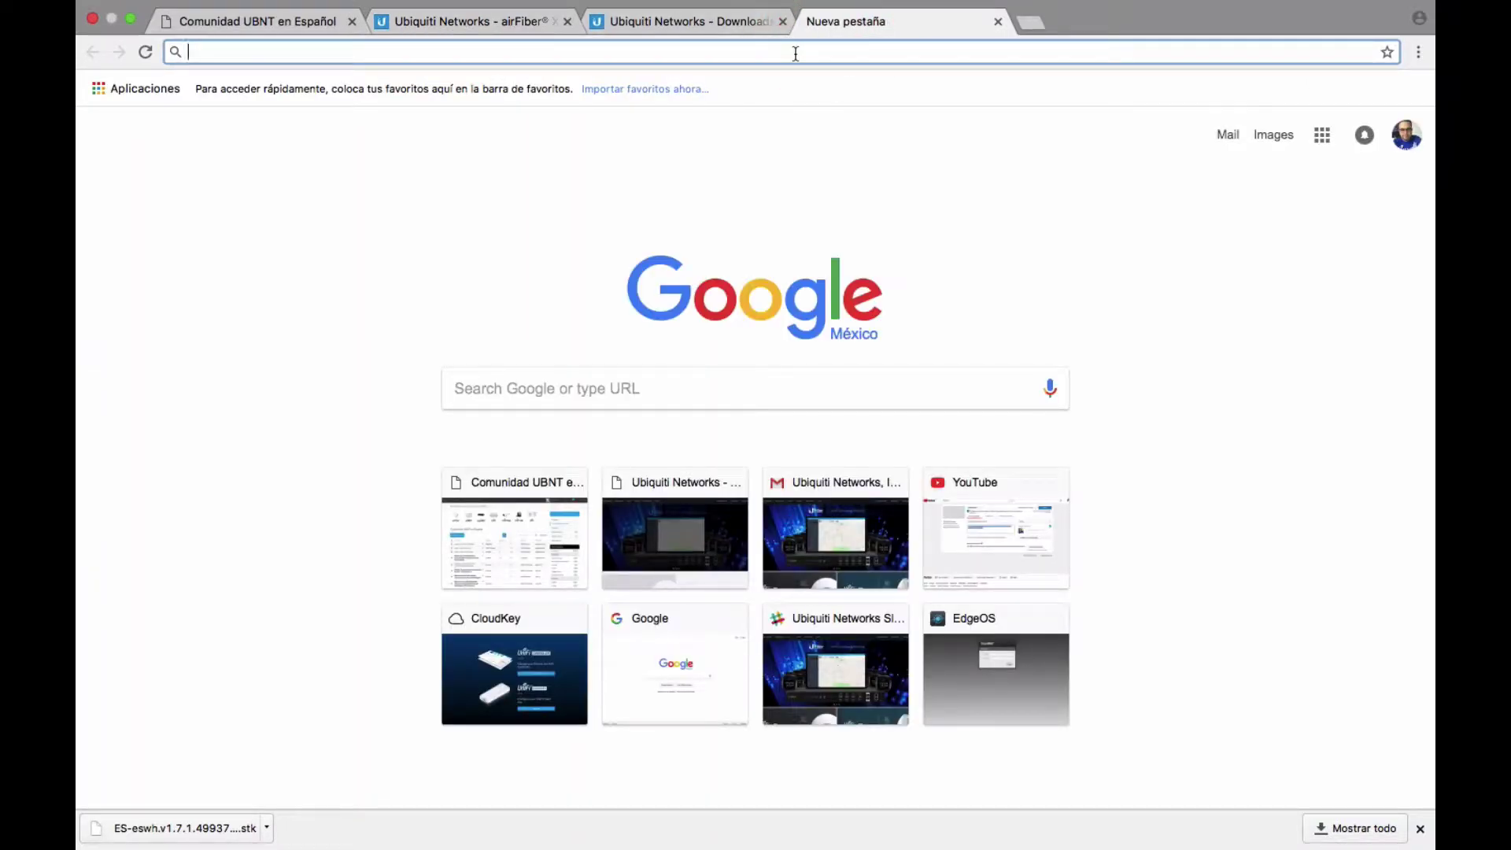
pyautogui.write('192.168.1.2')
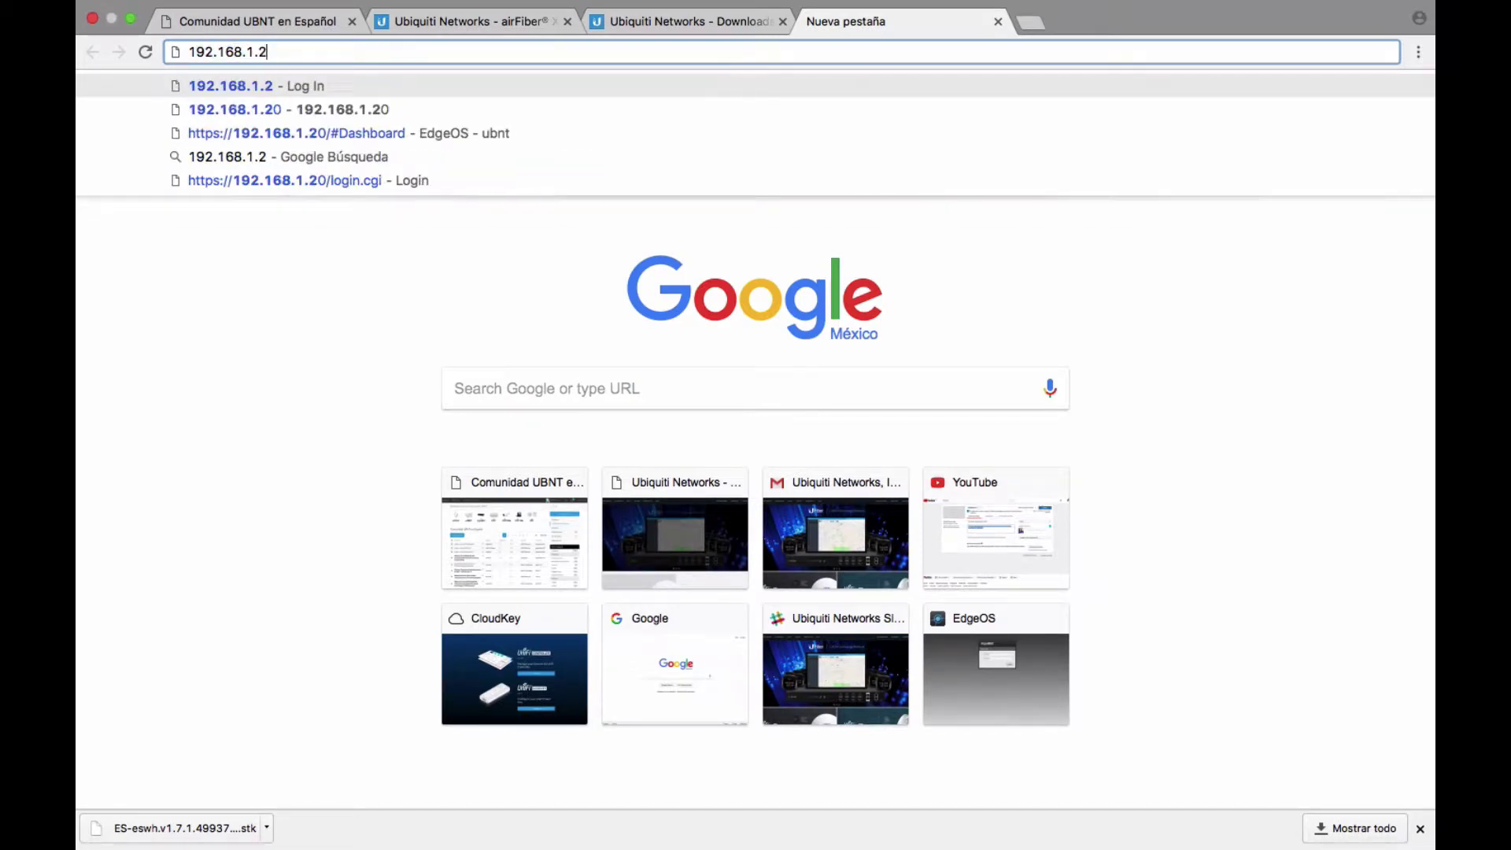
pyautogui.press('Return')
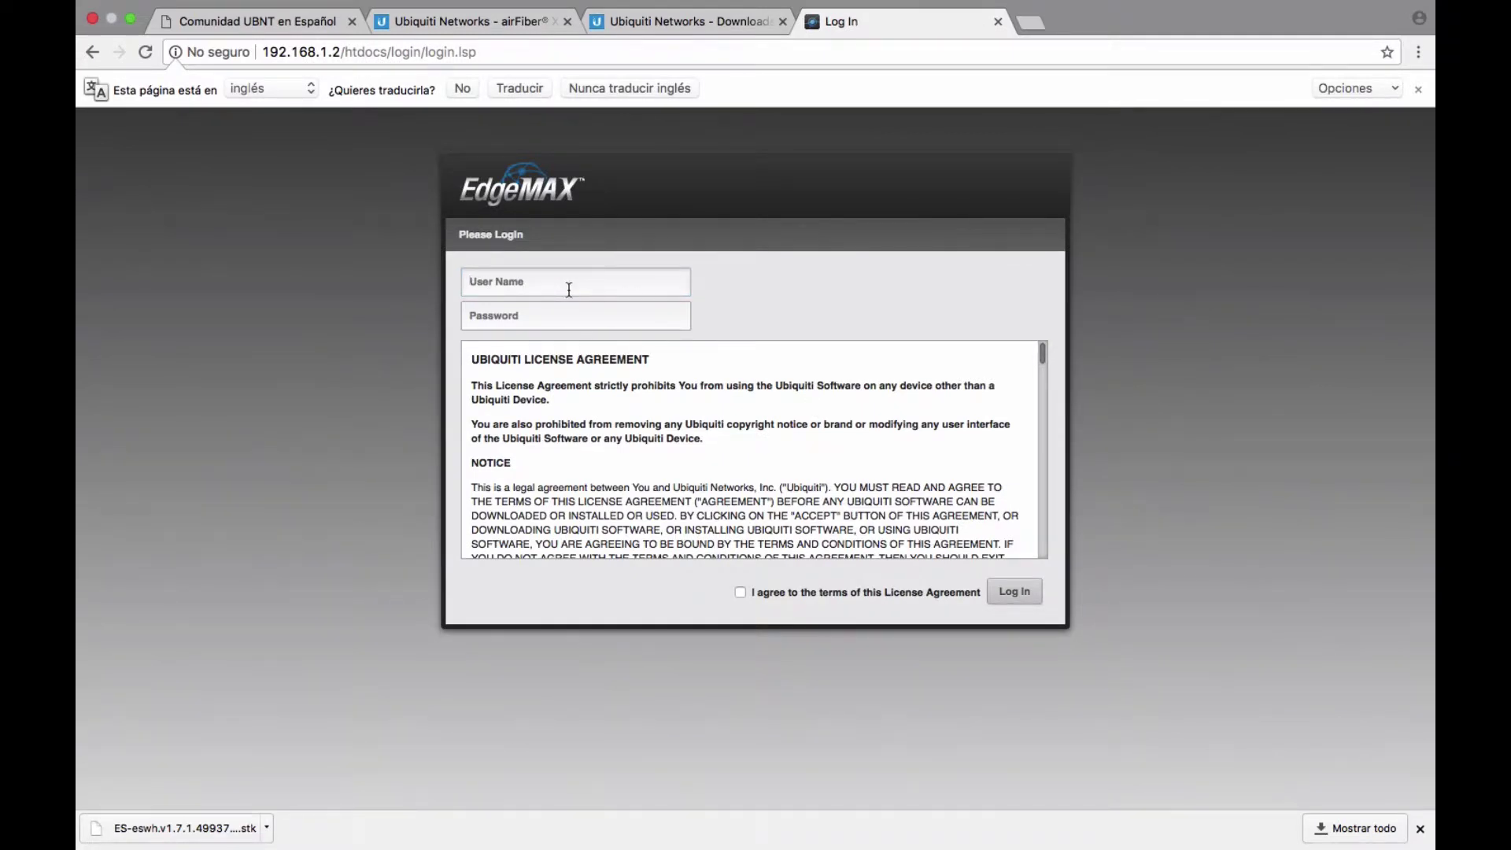
# Log in with the switch user name and password, accepting the license agreement.
pyautogui.click(569, 289)
pyautogui.write('ubnt')
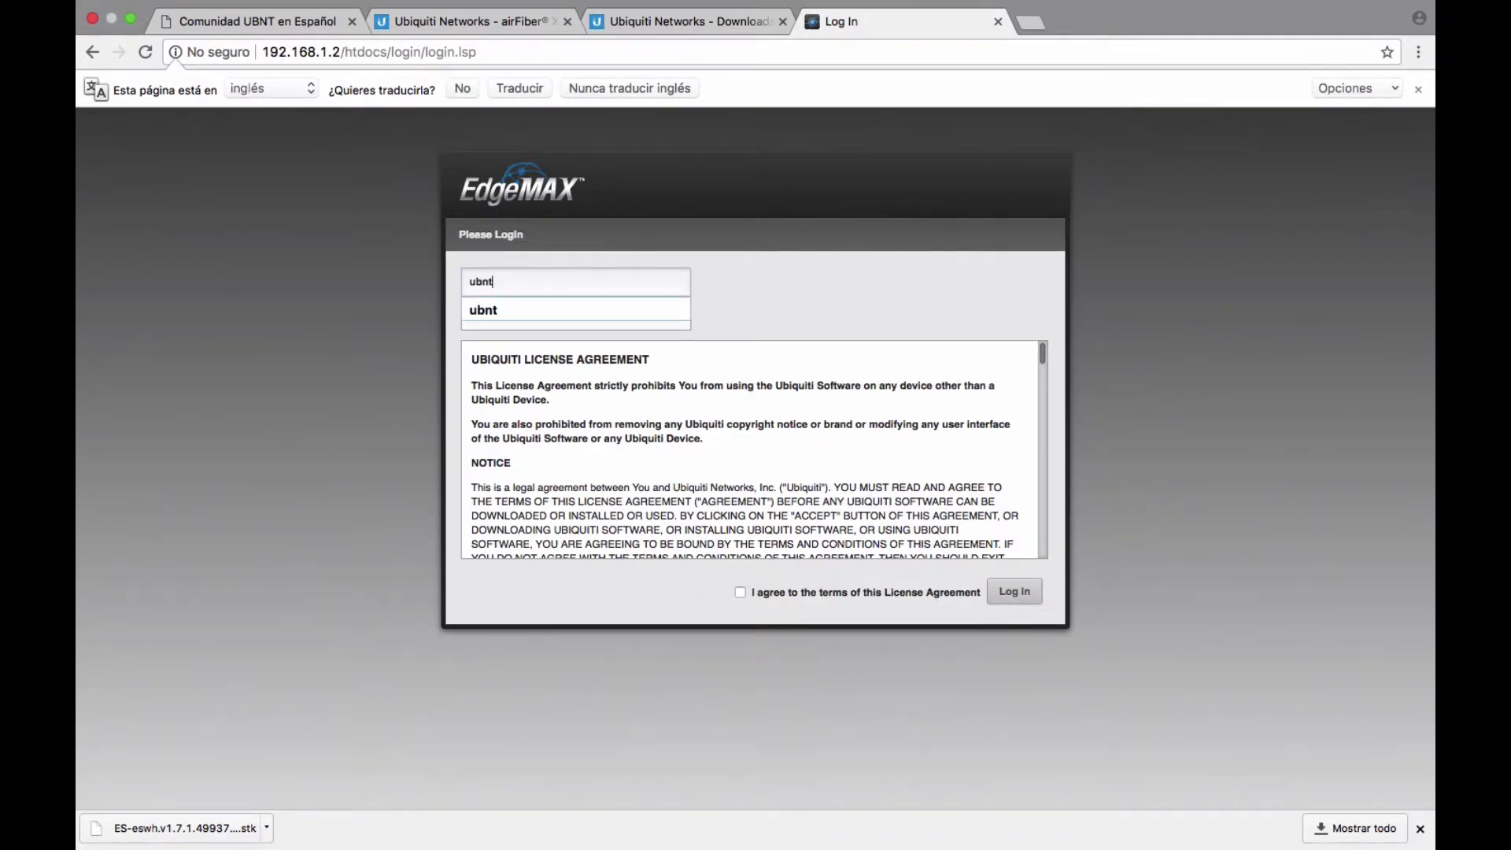
pyautogui.press('Tab')
pyautogui.write('ubnt')
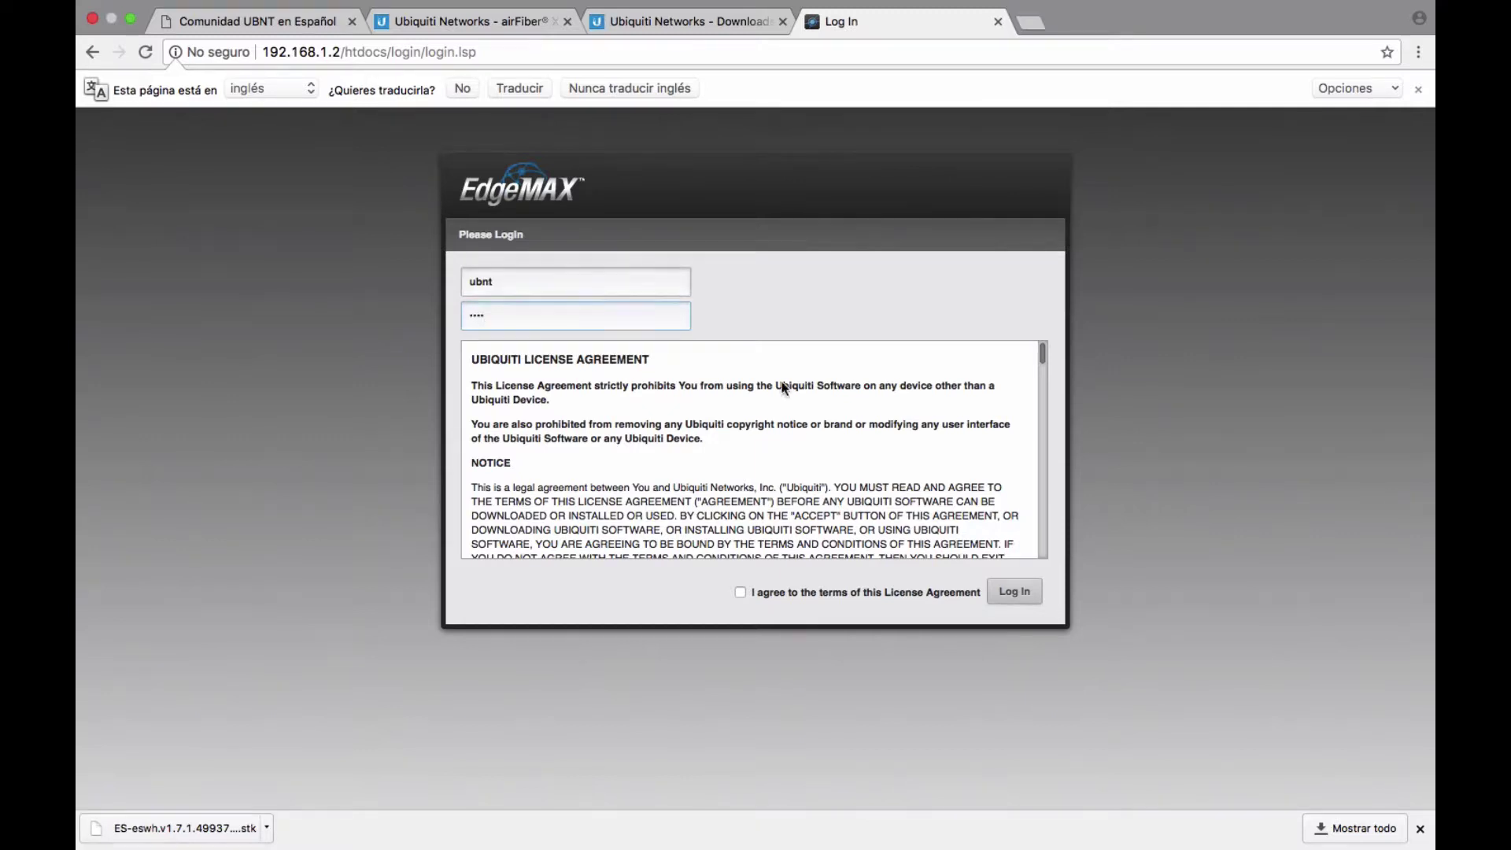
pyautogui.click(740, 593)
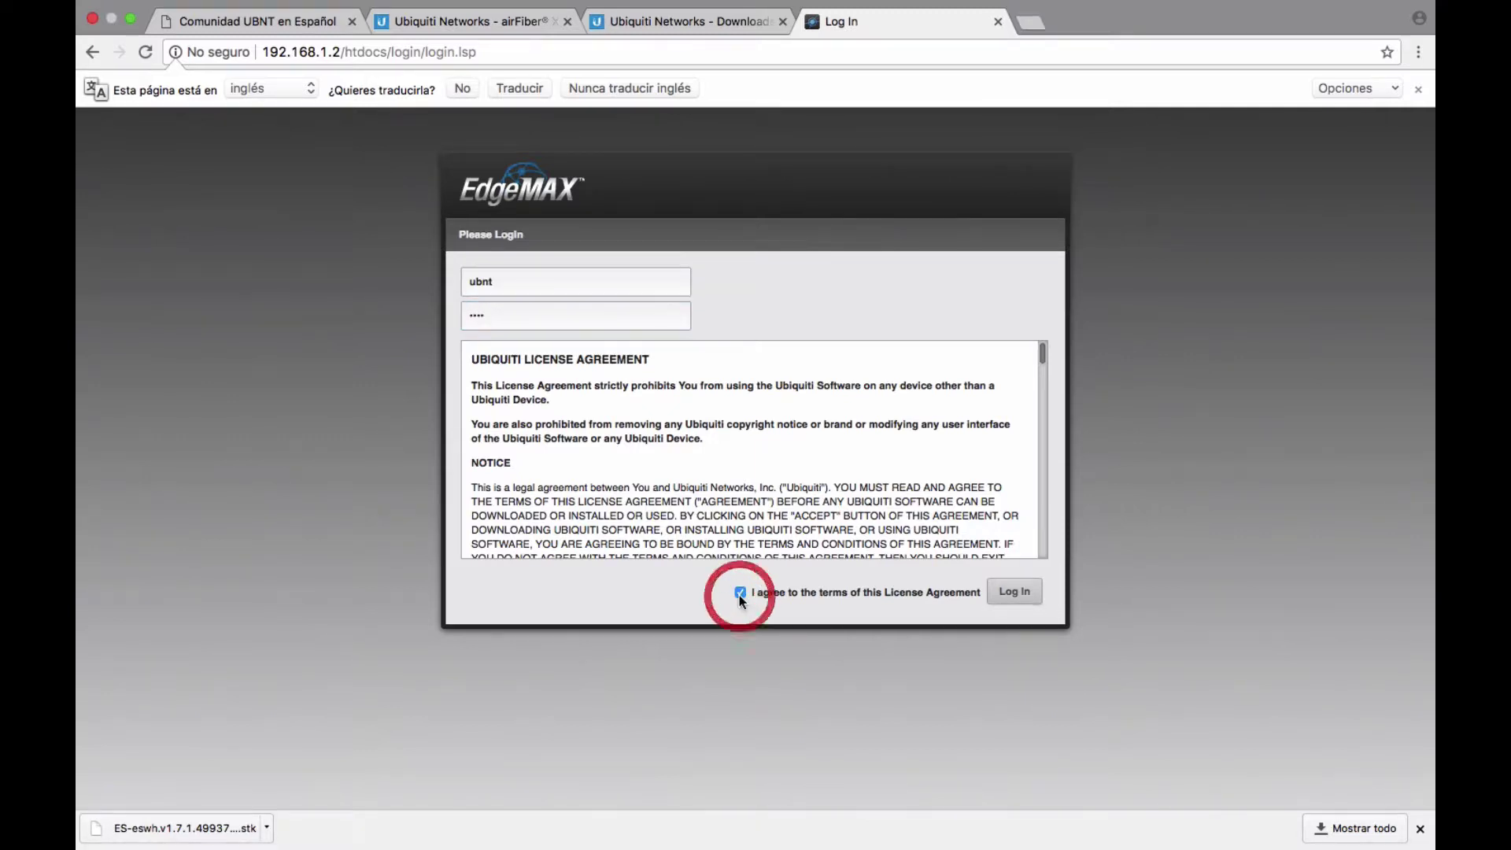
pyautogui.click(1014, 591)
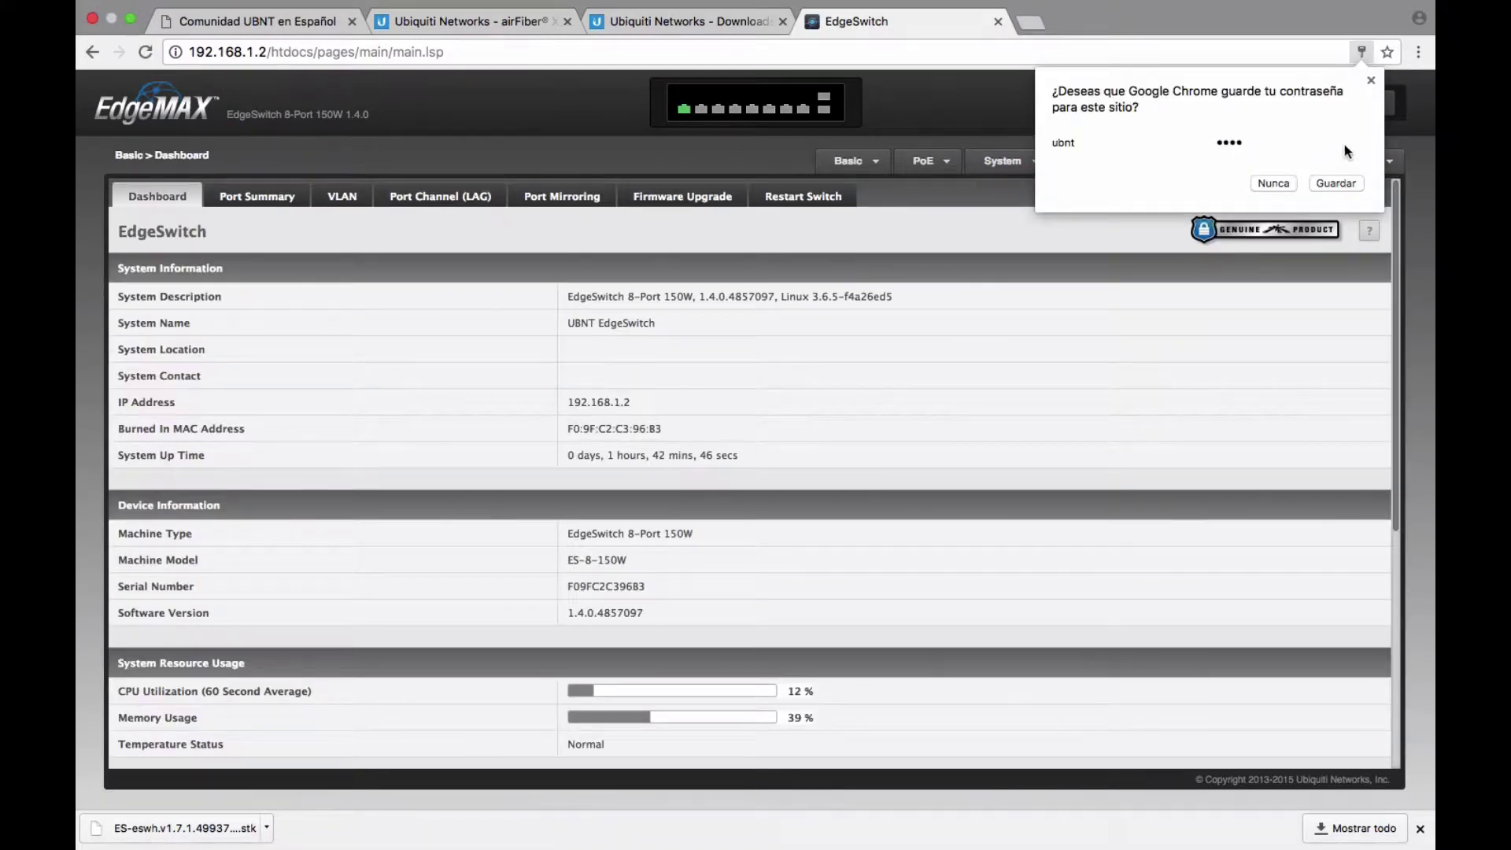
pyautogui.click(1276, 185)
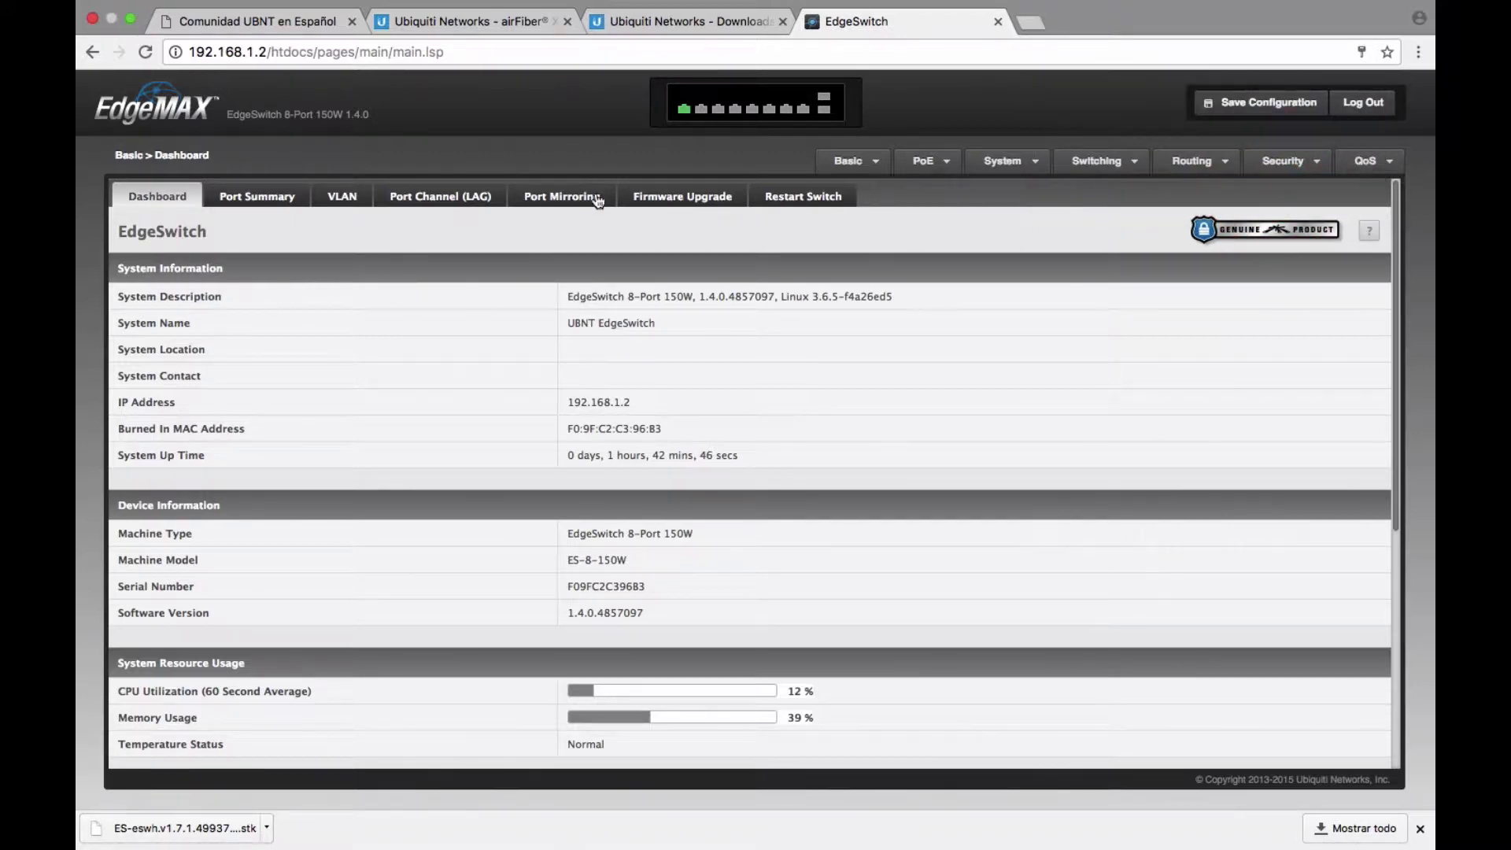
pyautogui.click(872, 164)
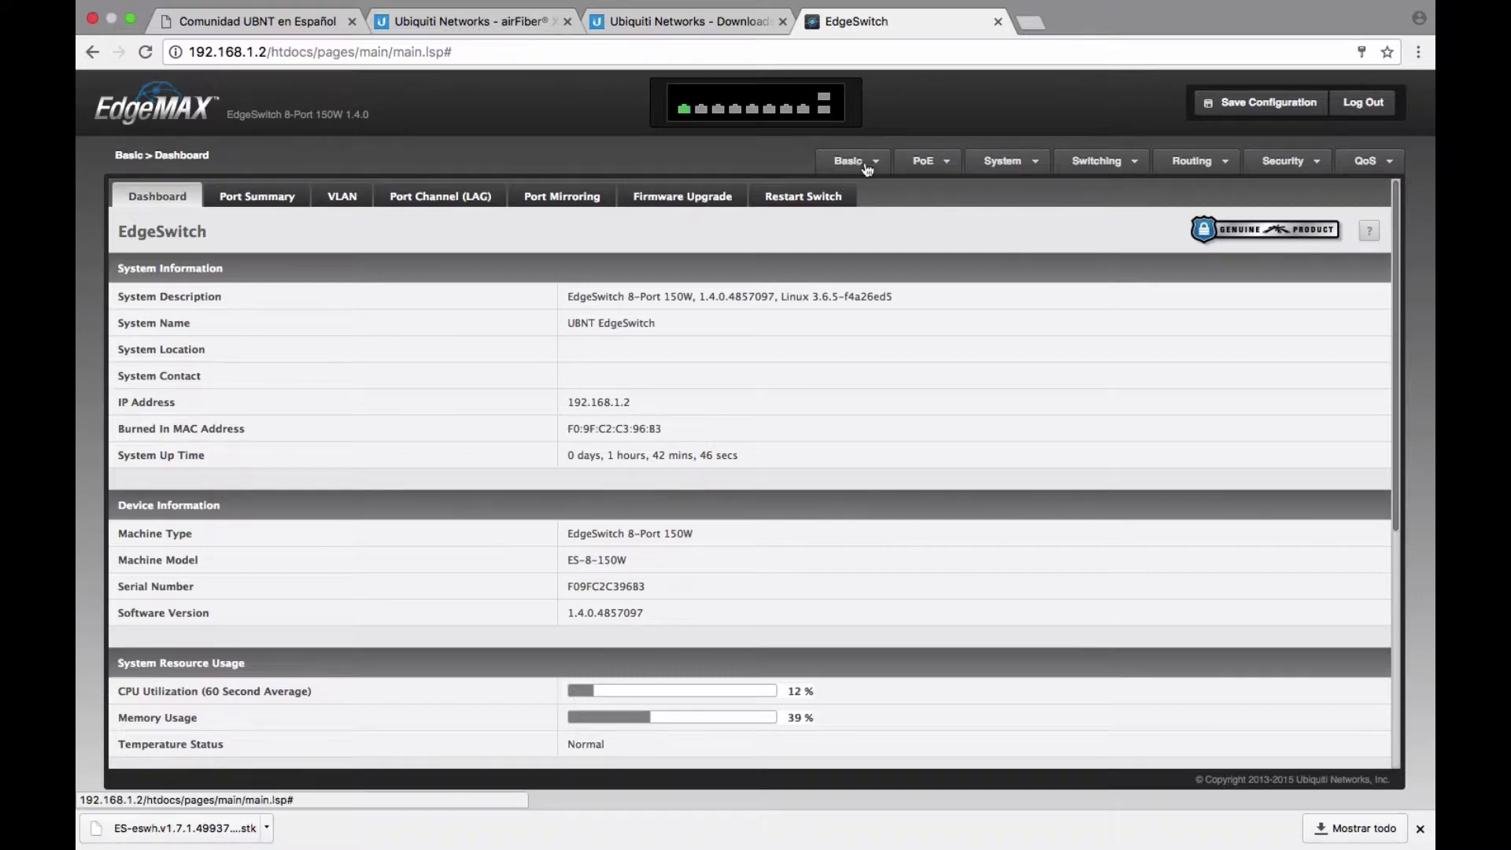
pyautogui.moveTo(862, 161)
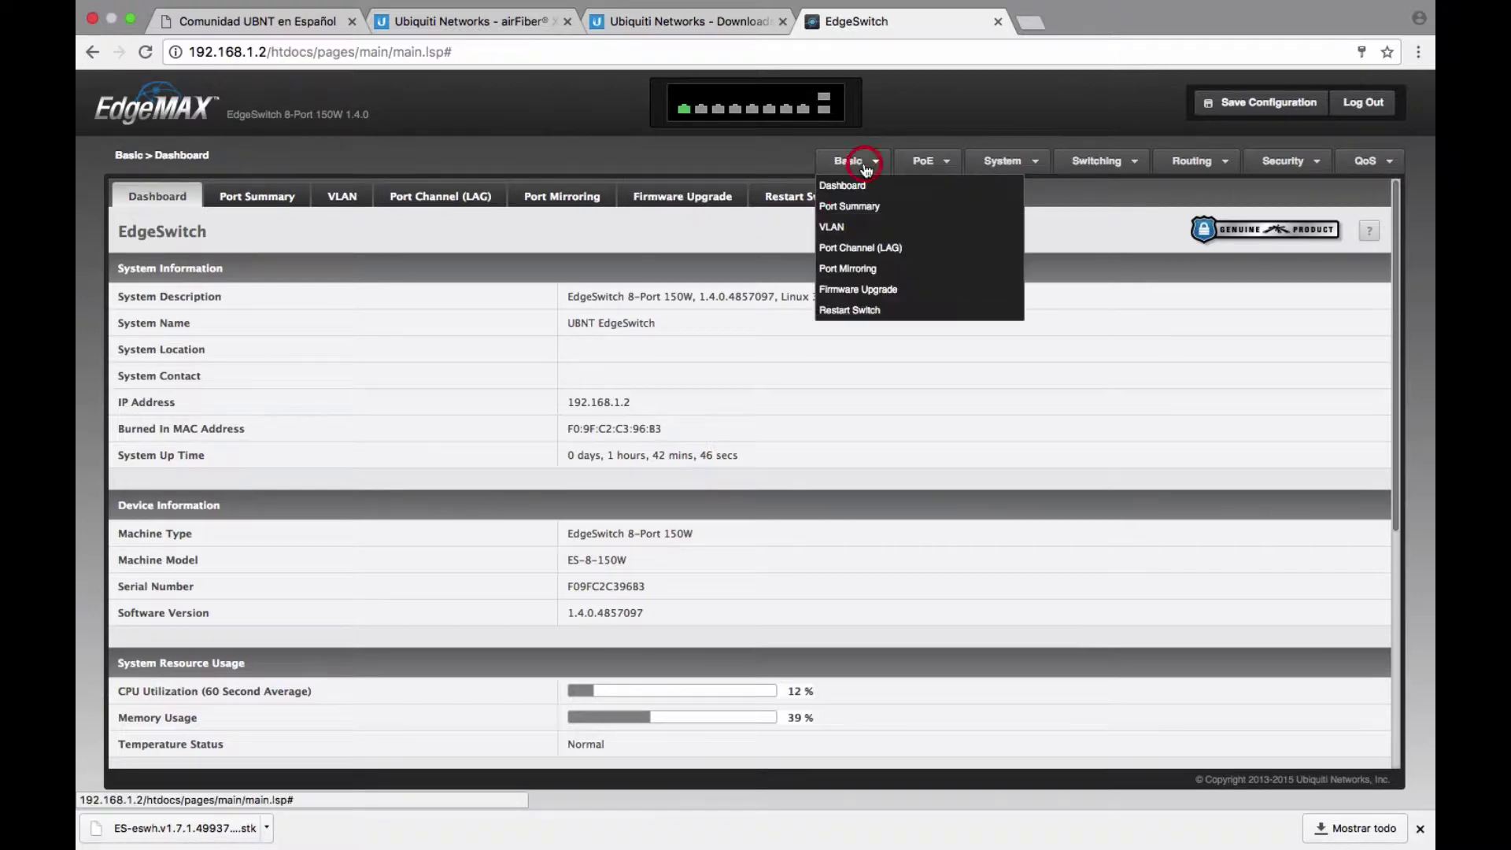
pyautogui.click(897, 291)
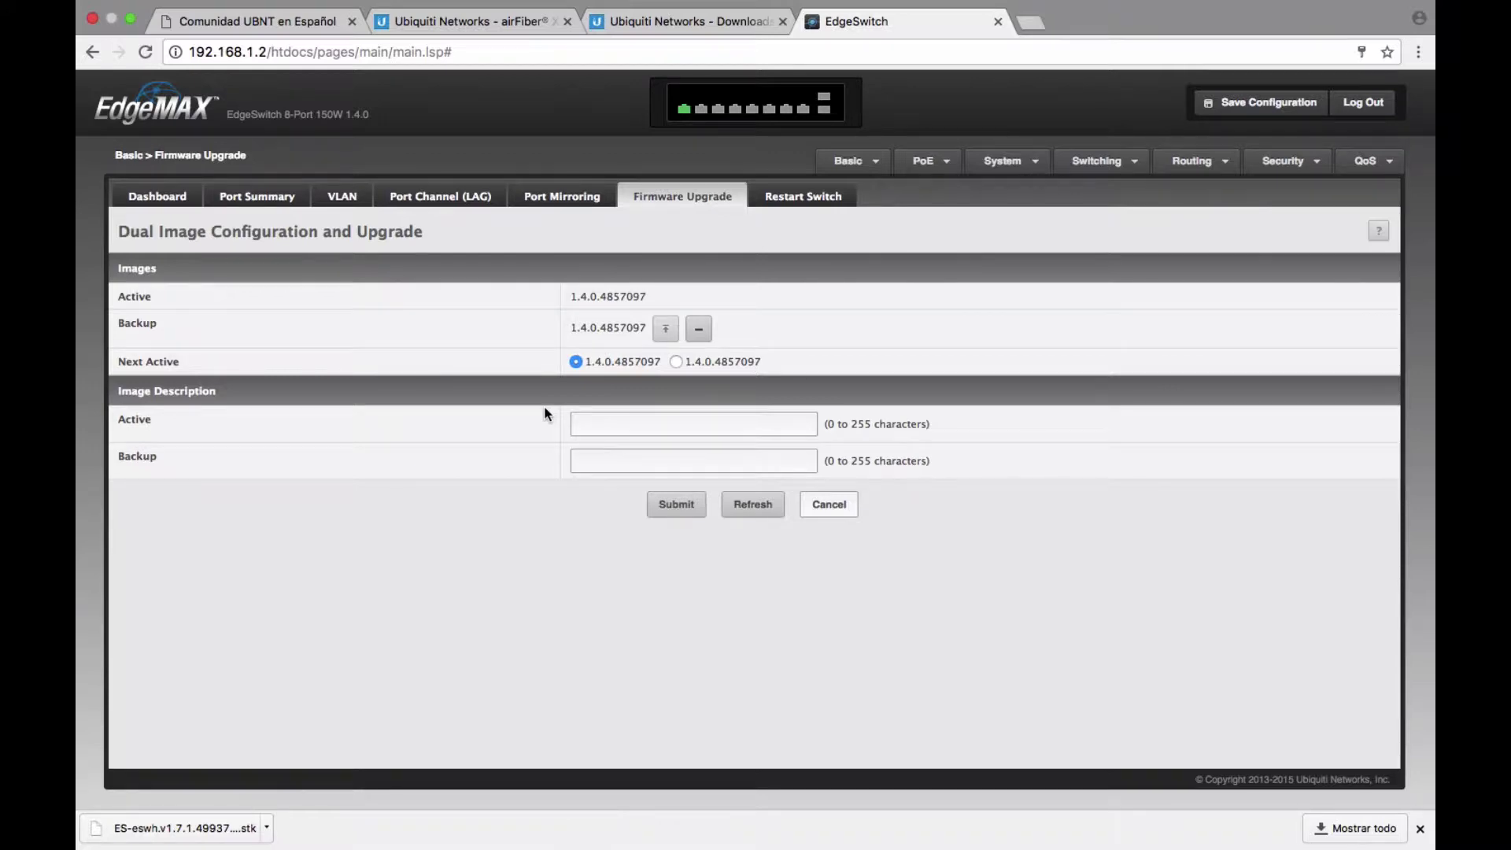
# Upload the ES-eswh 1.7.1 .stk file from Descargas into the Backup image slot.
pyautogui.click(666, 329)
pyautogui.click(735, 390)
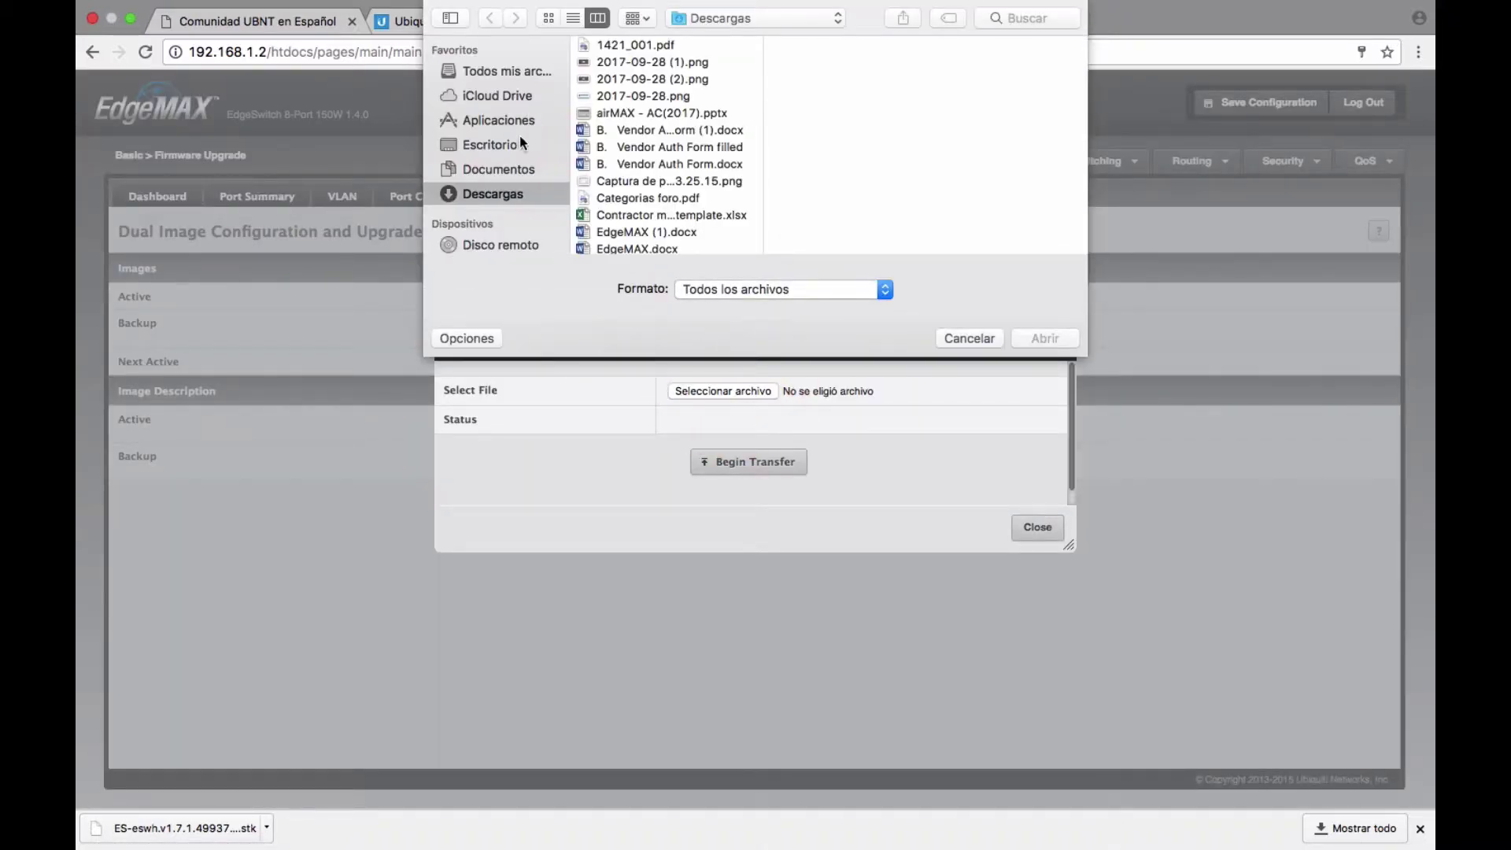
pyautogui.scroll(2, 622, 81)
pyautogui.scroll(-15, 741, 141)
pyautogui.scroll(5, 741, 140)
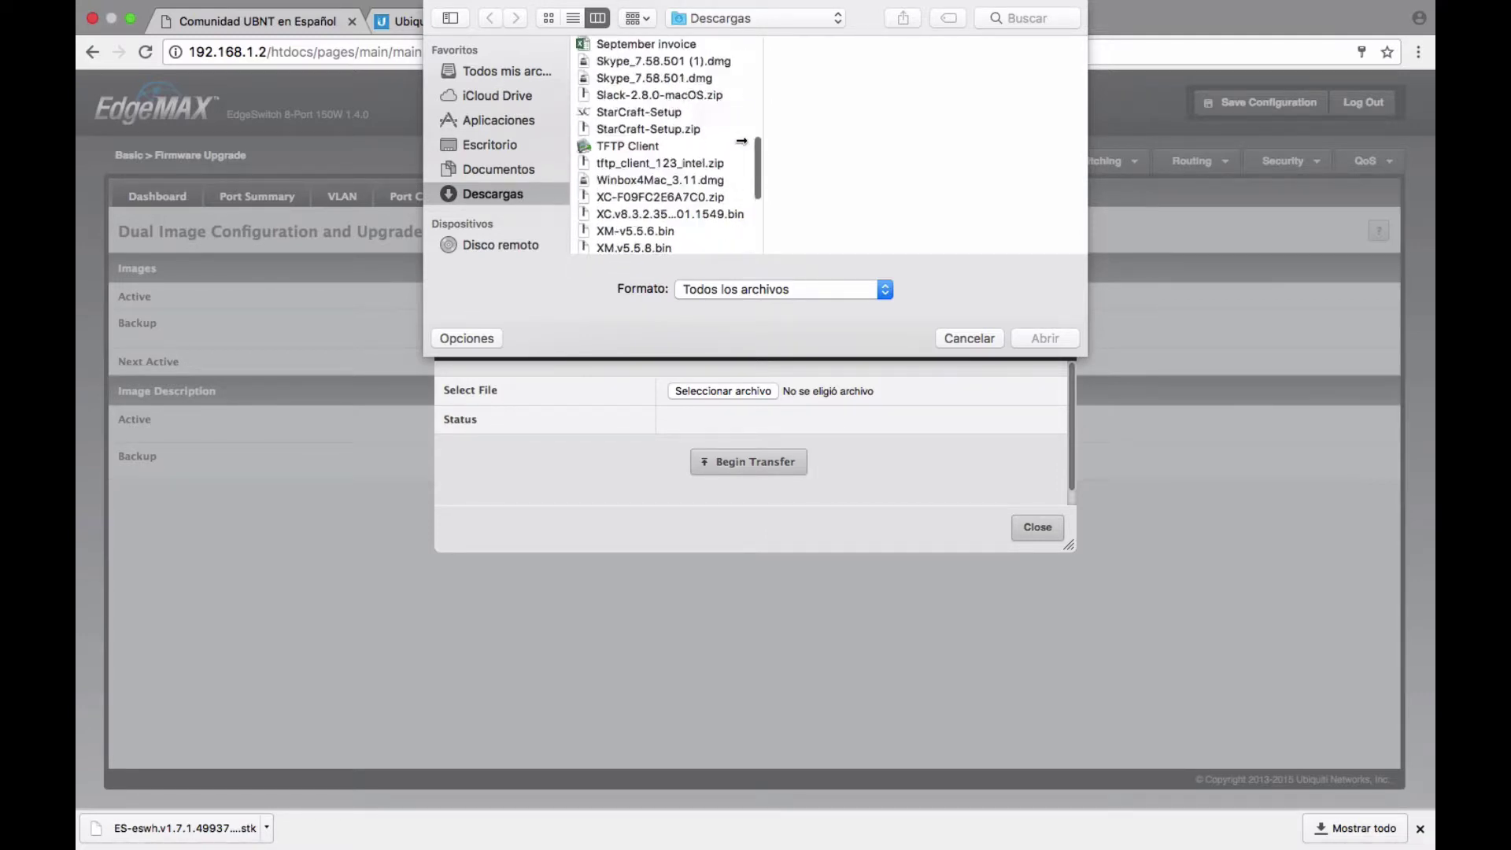
pyautogui.scroll(10, 741, 141)
pyautogui.scroll(-2, 742, 140)
pyautogui.scroll(-1, 741, 142)
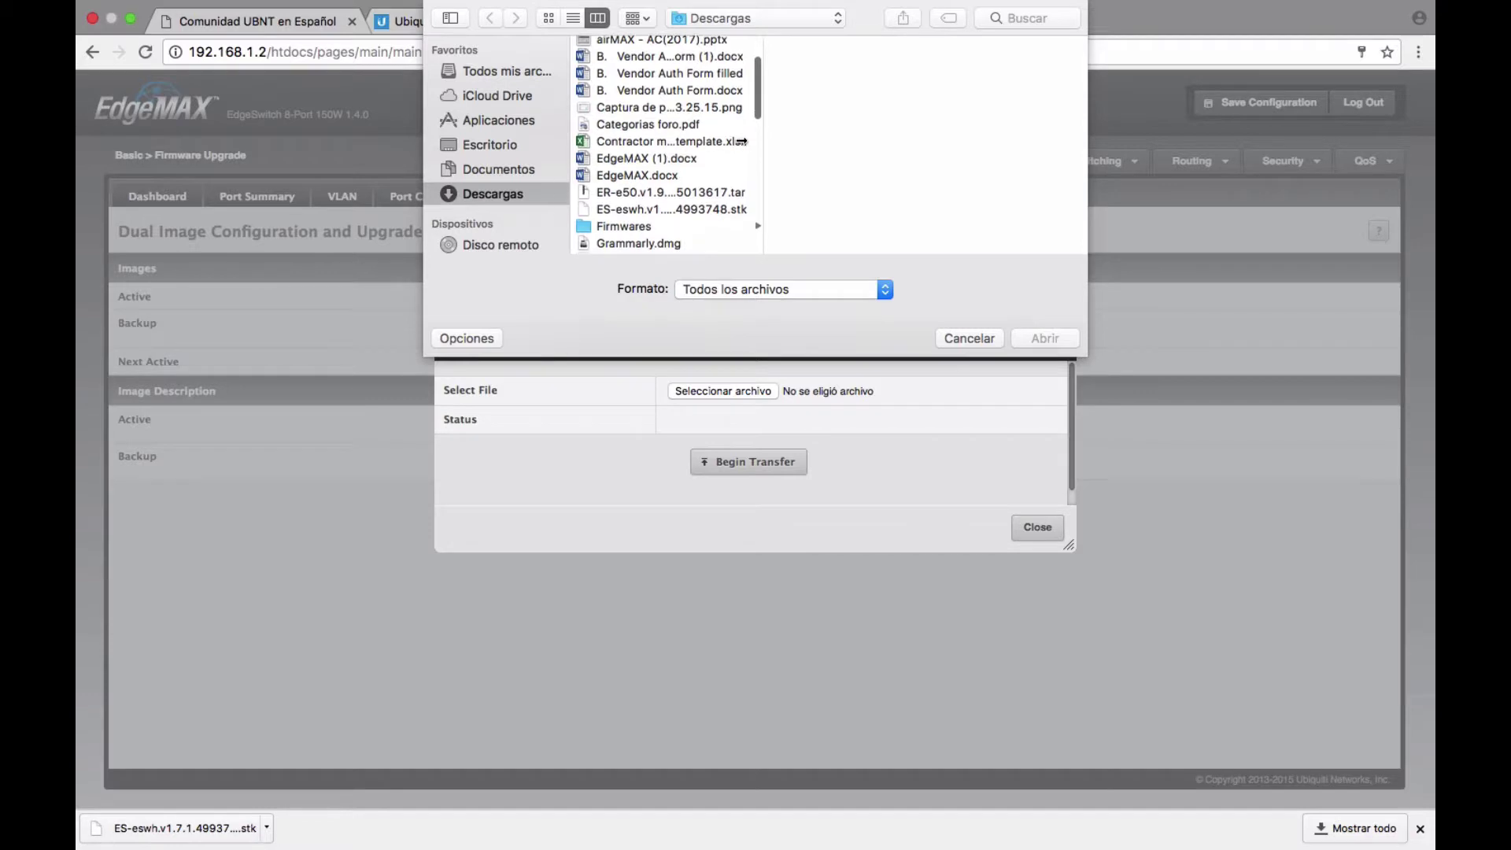
pyautogui.click(674, 211)
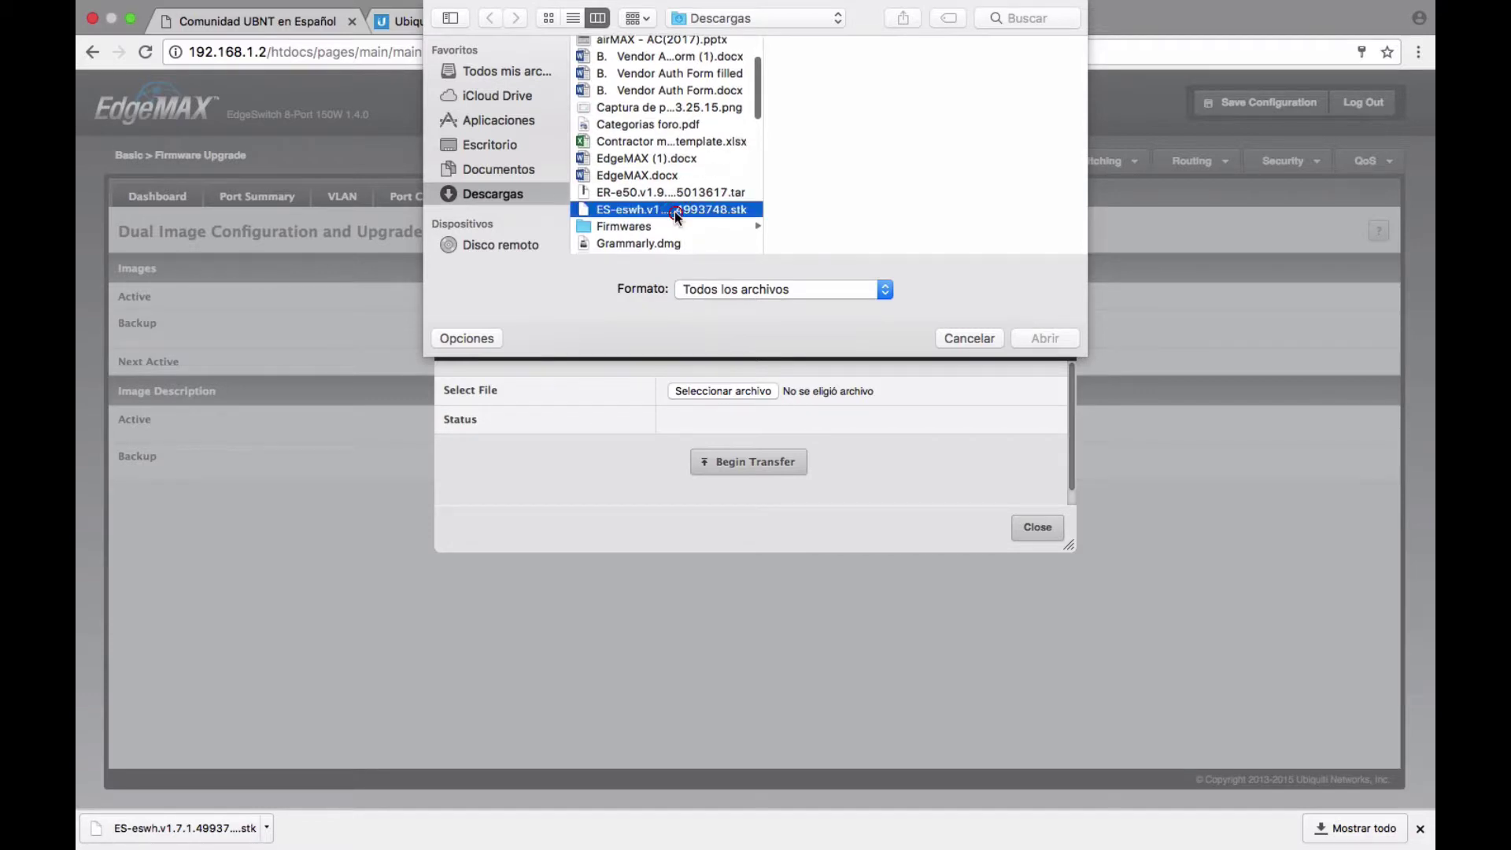
pyautogui.doubleClick(669, 211)
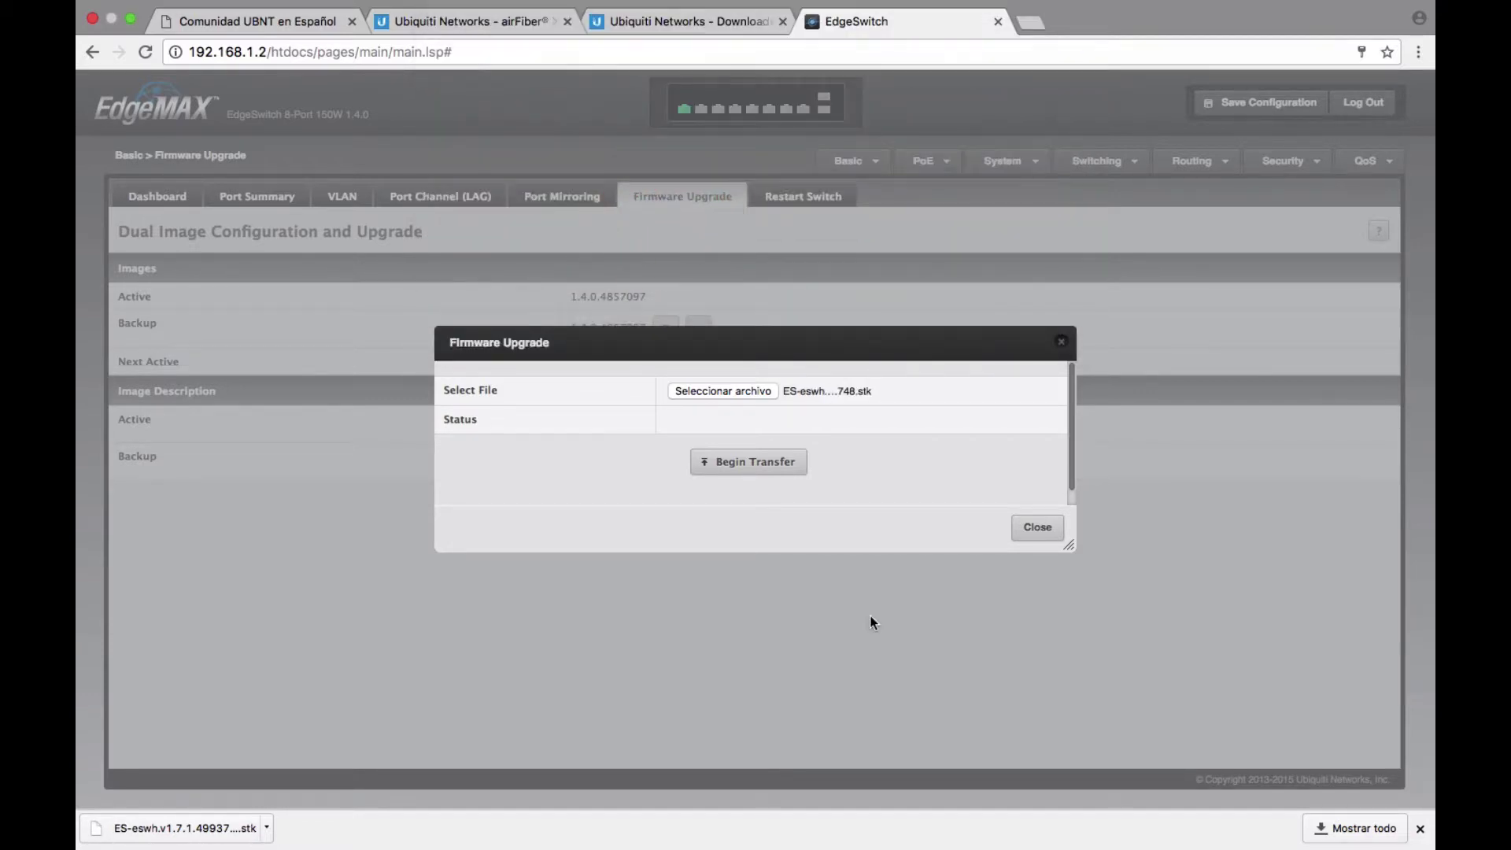
pyautogui.click(779, 467)
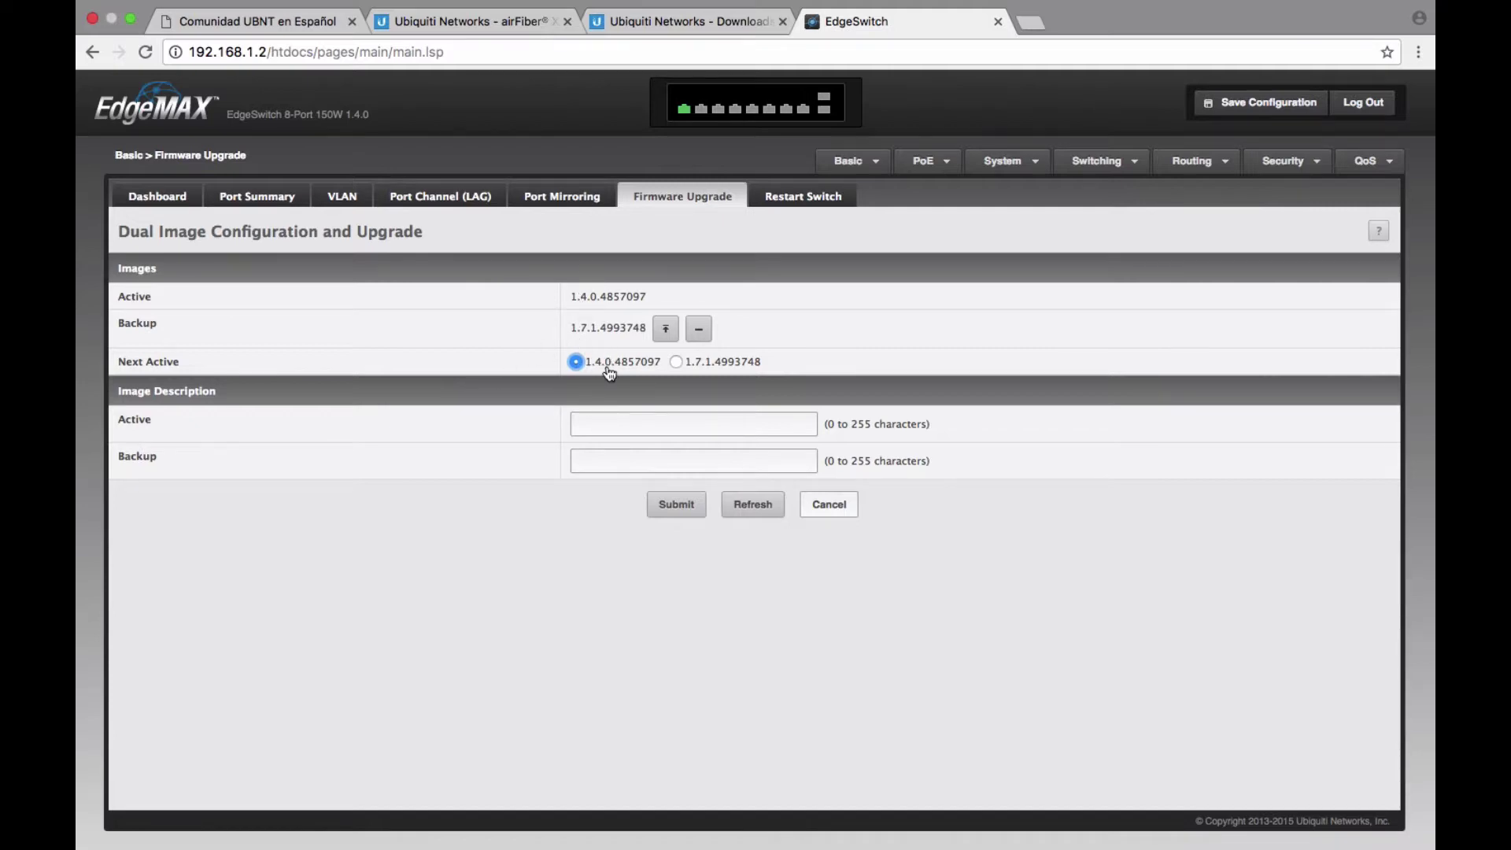
# Set 1.7.1.4993748 as the Next Active image and submit.
pyautogui.click(675, 362)
pyautogui.click(675, 504)
pyautogui.click(687, 506)
# Save all applied changes to the permanent configuration.
pyautogui.click(1255, 110)
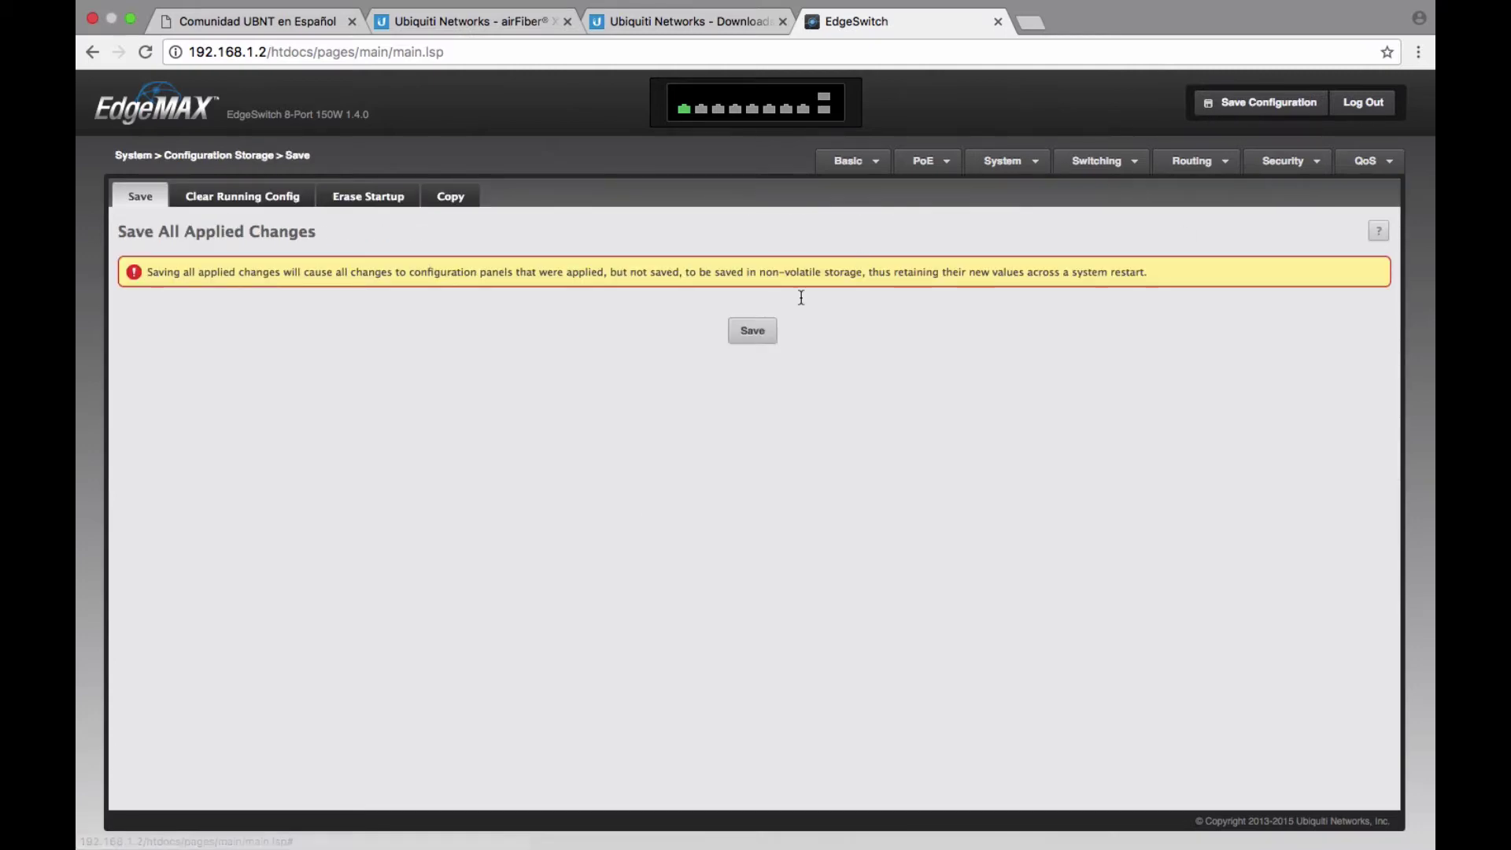
pyautogui.click(748, 333)
pyautogui.click(898, 532)
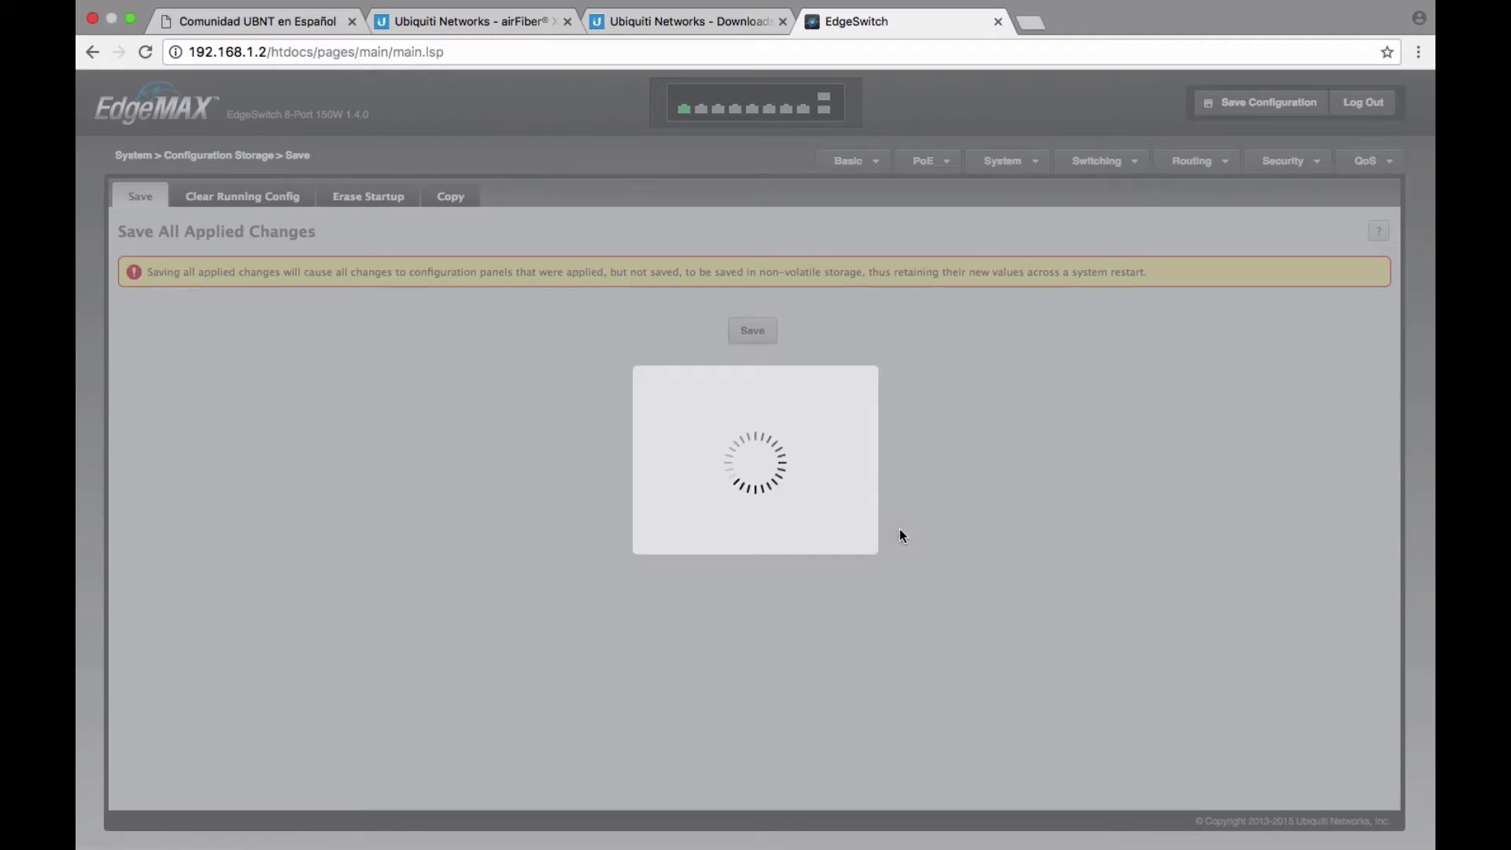
pyautogui.click(941, 533)
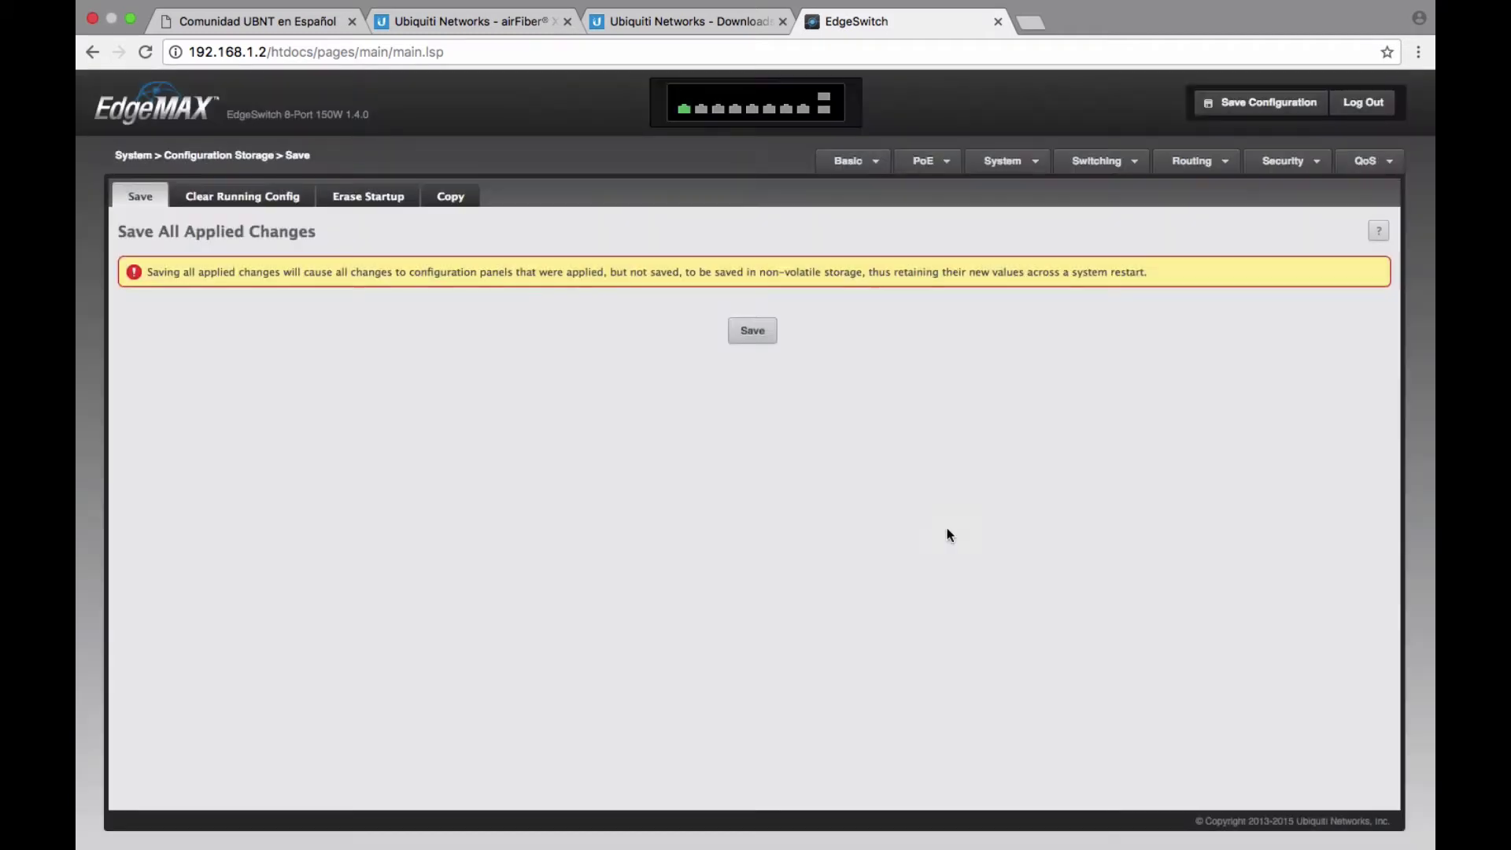
# Restart the switch from Basic > Restart Switch and confirm.
pyautogui.click(846, 172)
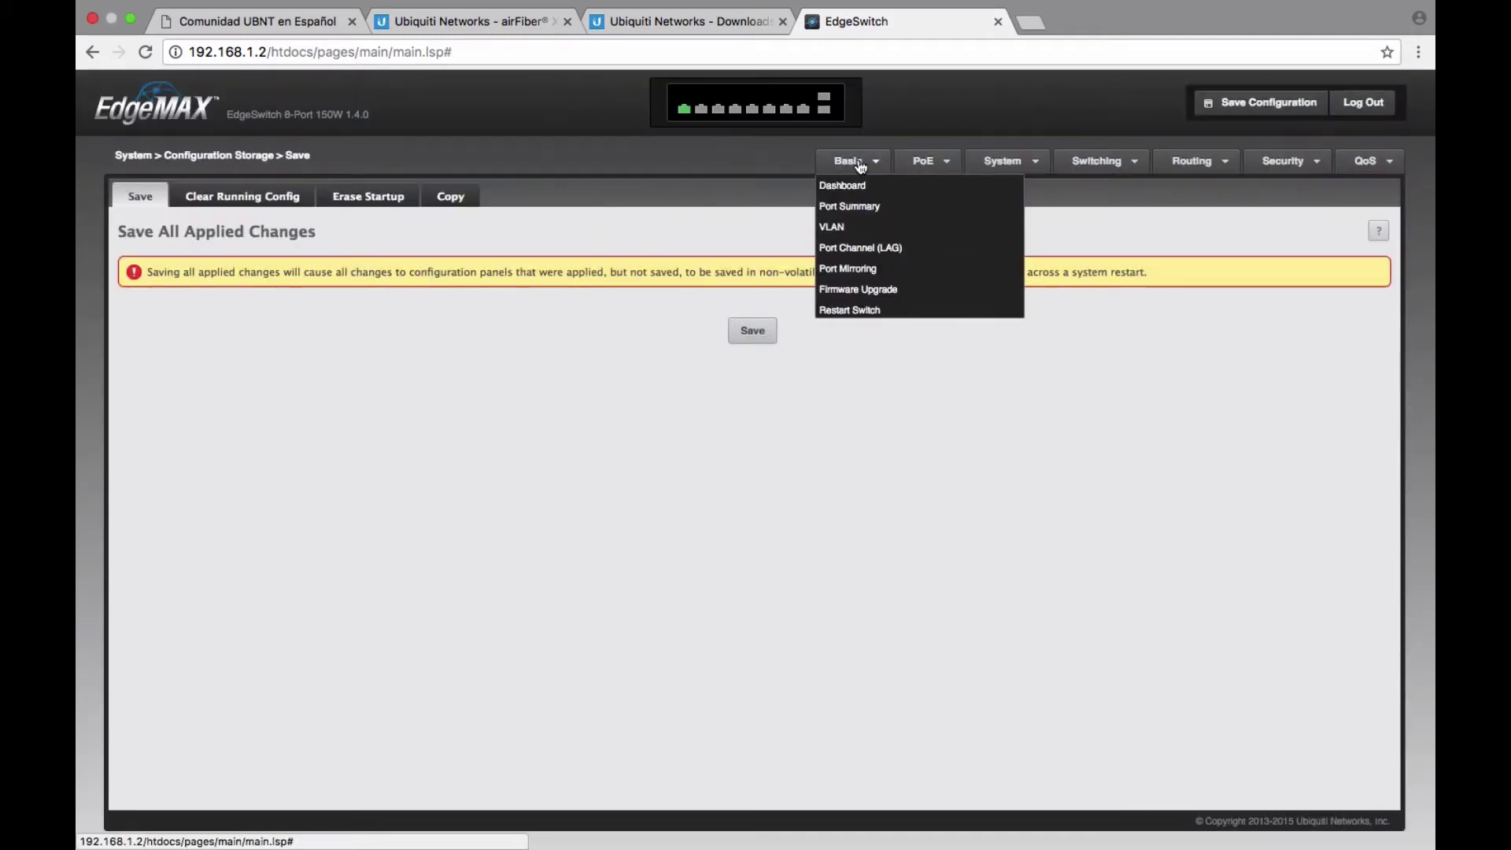
pyautogui.click(884, 313)
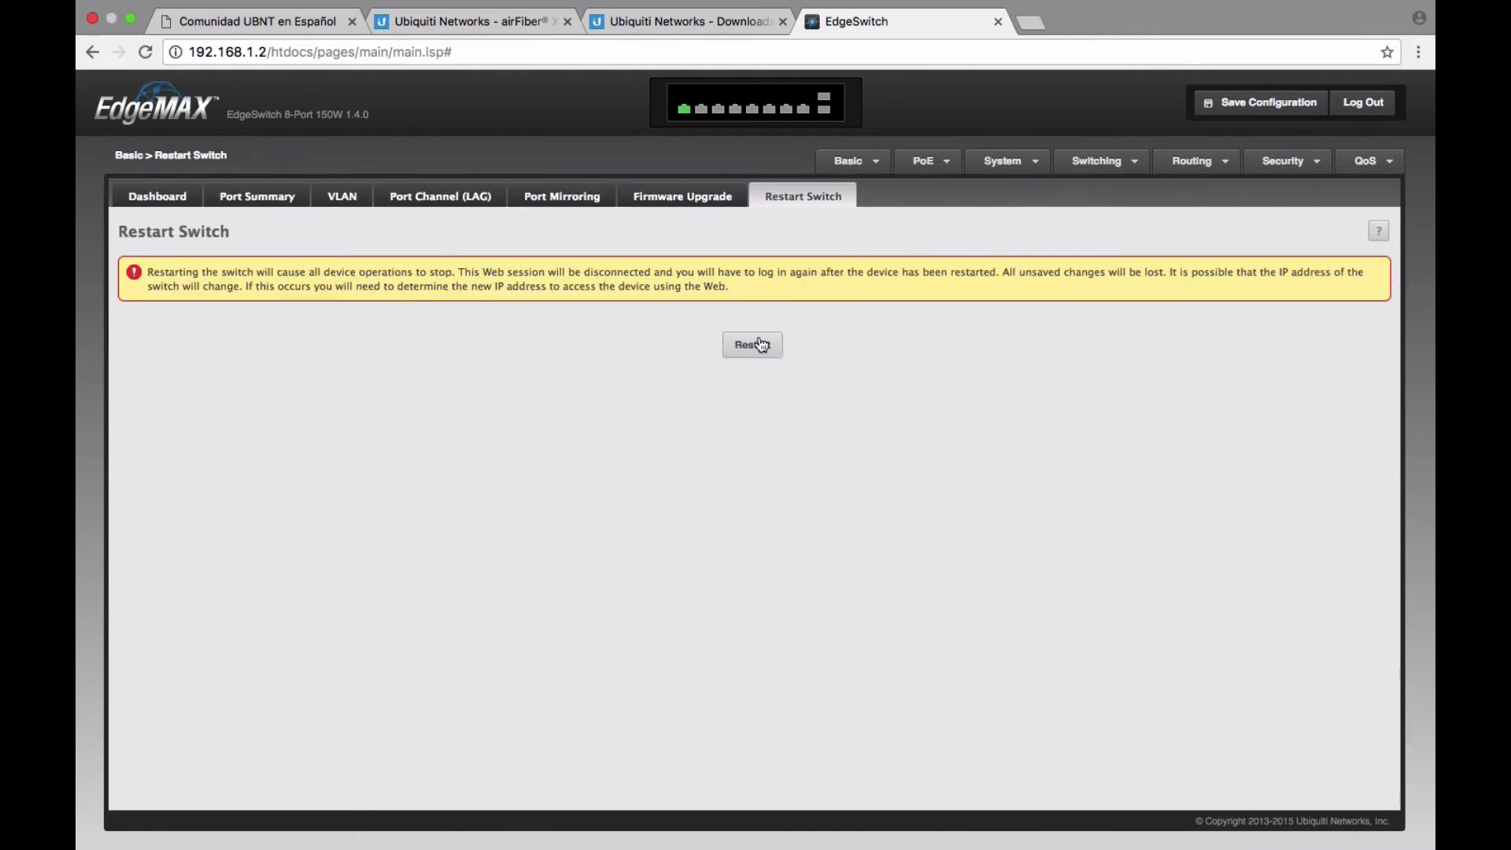
pyautogui.click(757, 345)
pyautogui.click(893, 530)
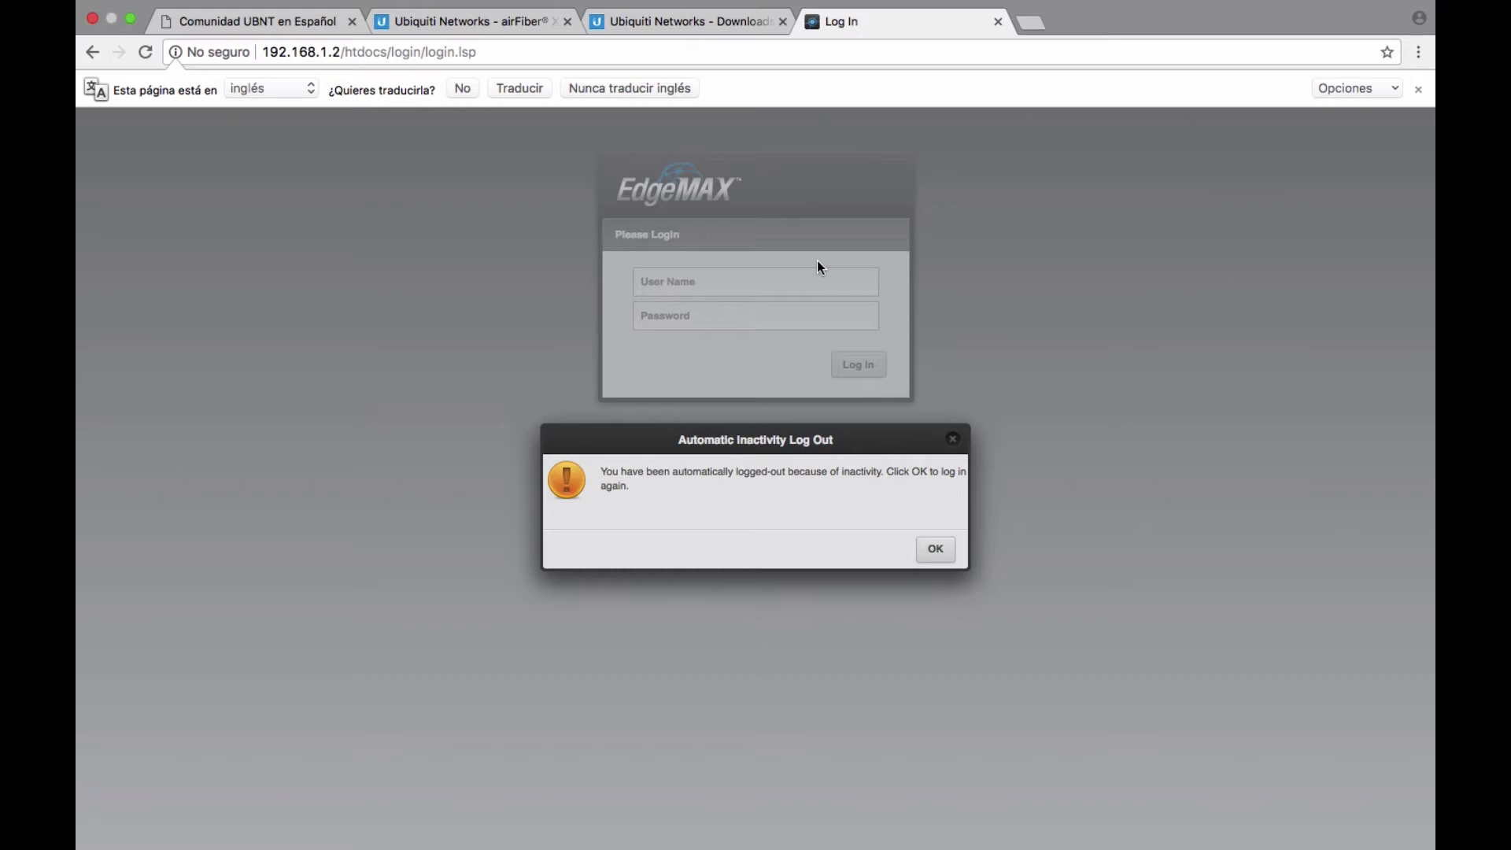
# Dismiss the inactivity notice and log back in with the switch user name and password.
pyautogui.click(949, 560)
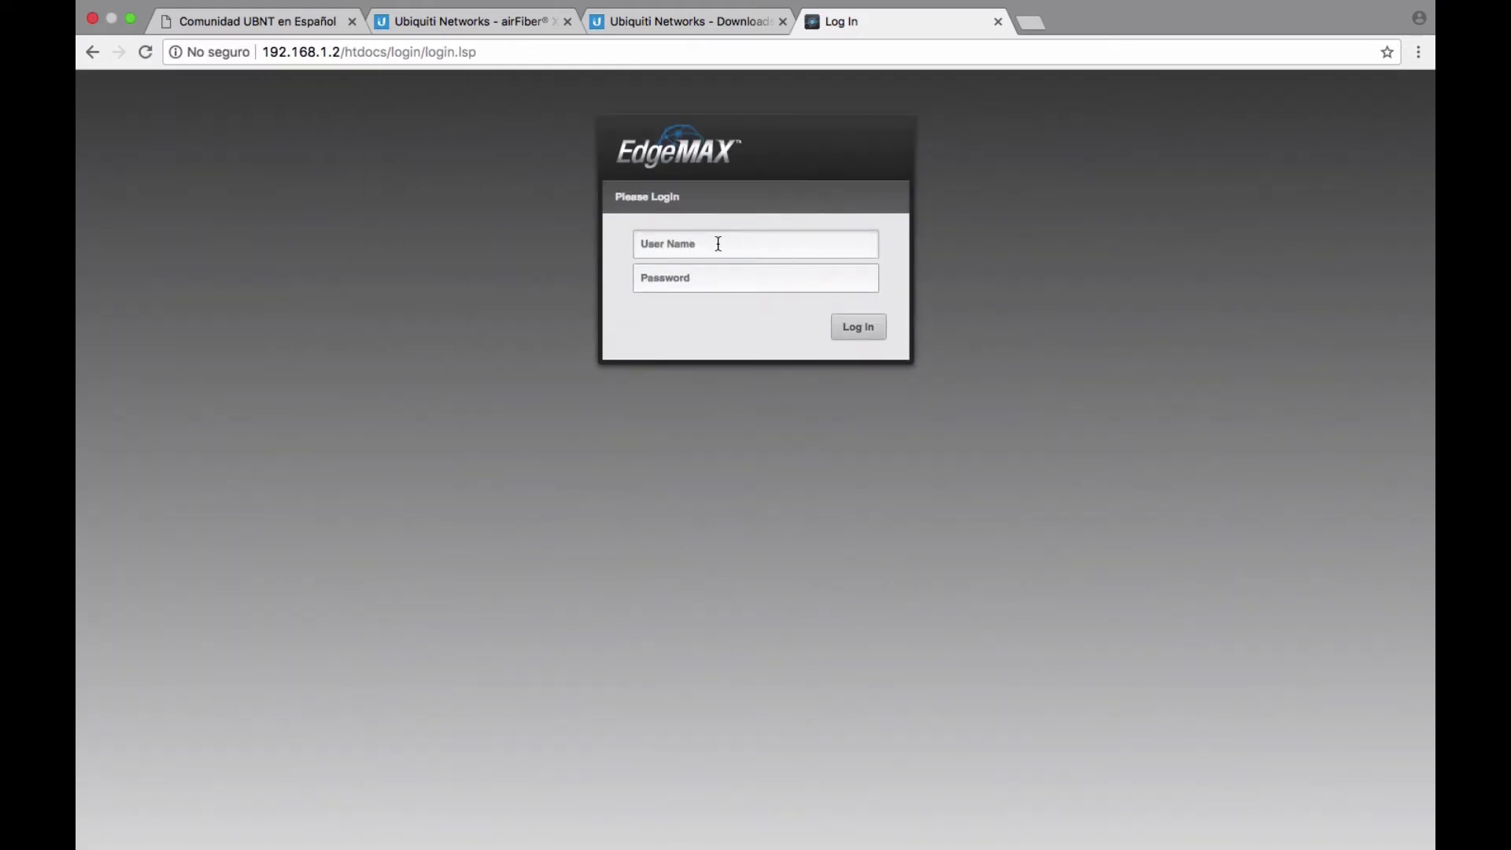
pyautogui.click(716, 243)
pyautogui.write('ubnt')
pyautogui.press('Tab')
pyautogui.write('u')
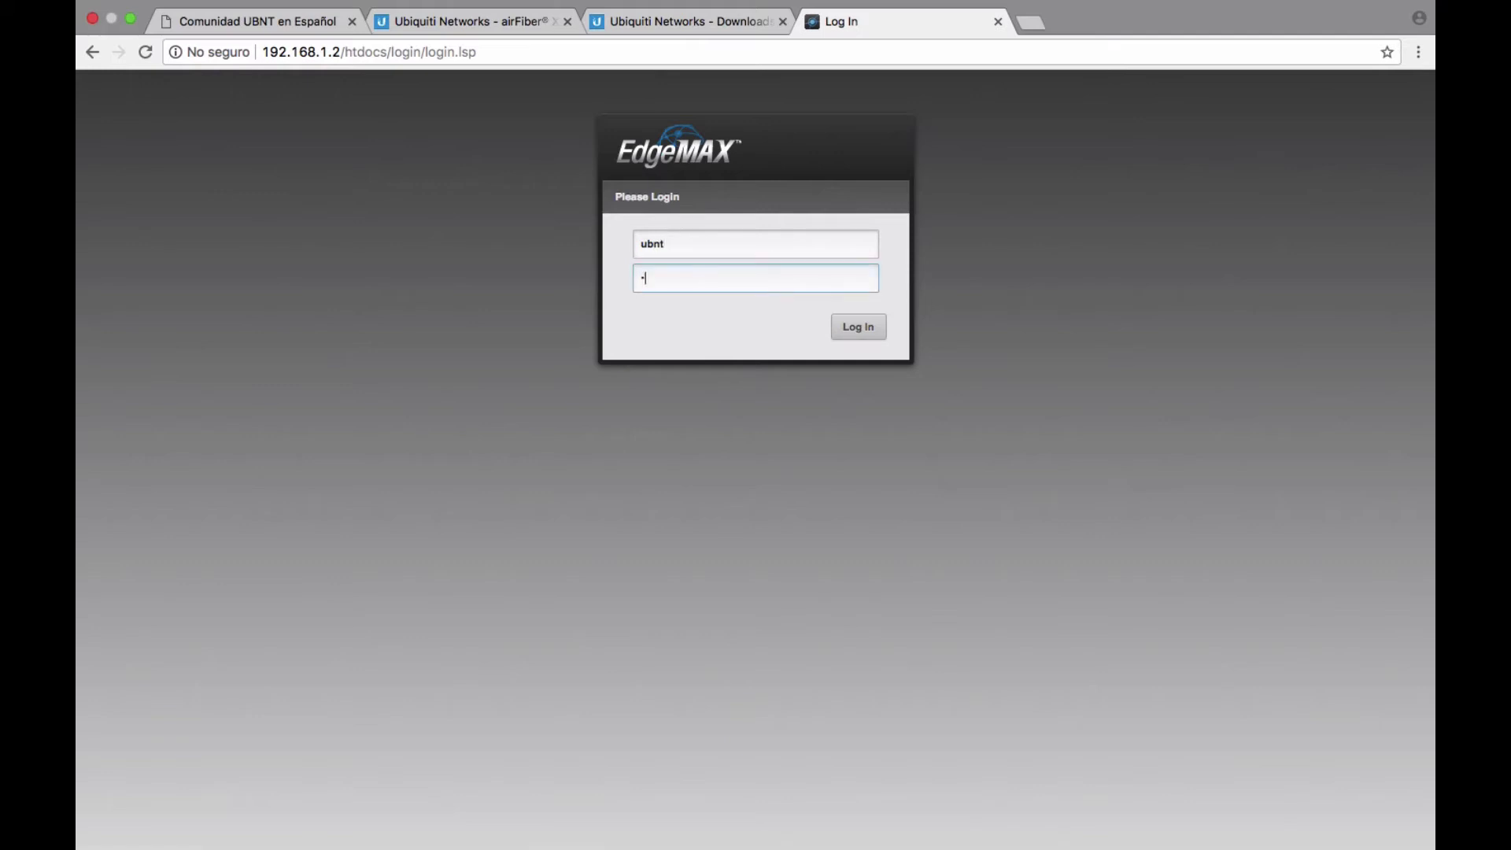
pyautogui.click(859, 327)
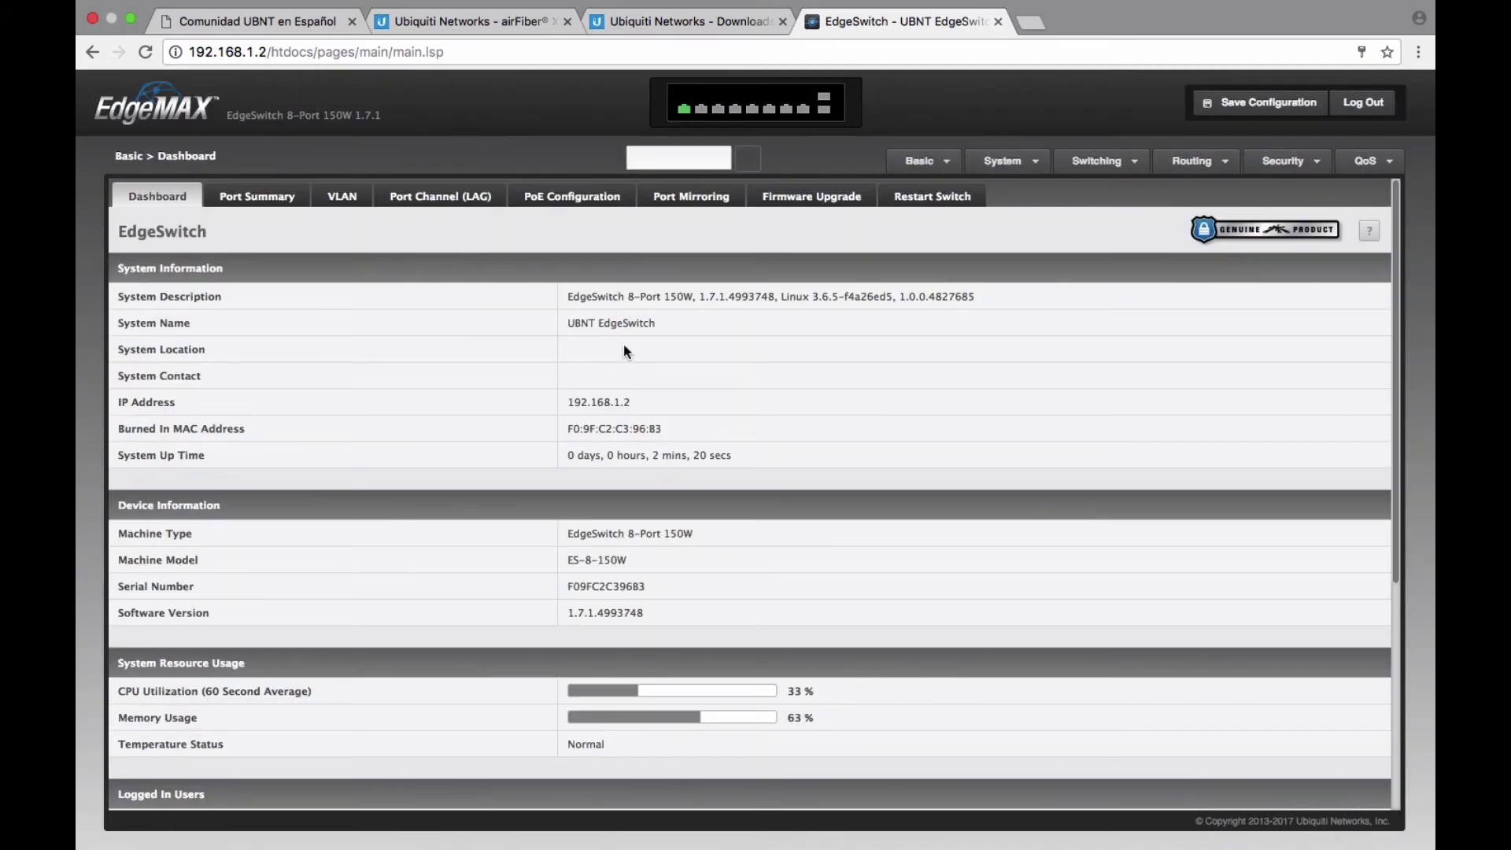
# Pass through the VLAN and PoE Configuration tabs to the Firmware Upgrade image versions.
pyautogui.click(345, 198)
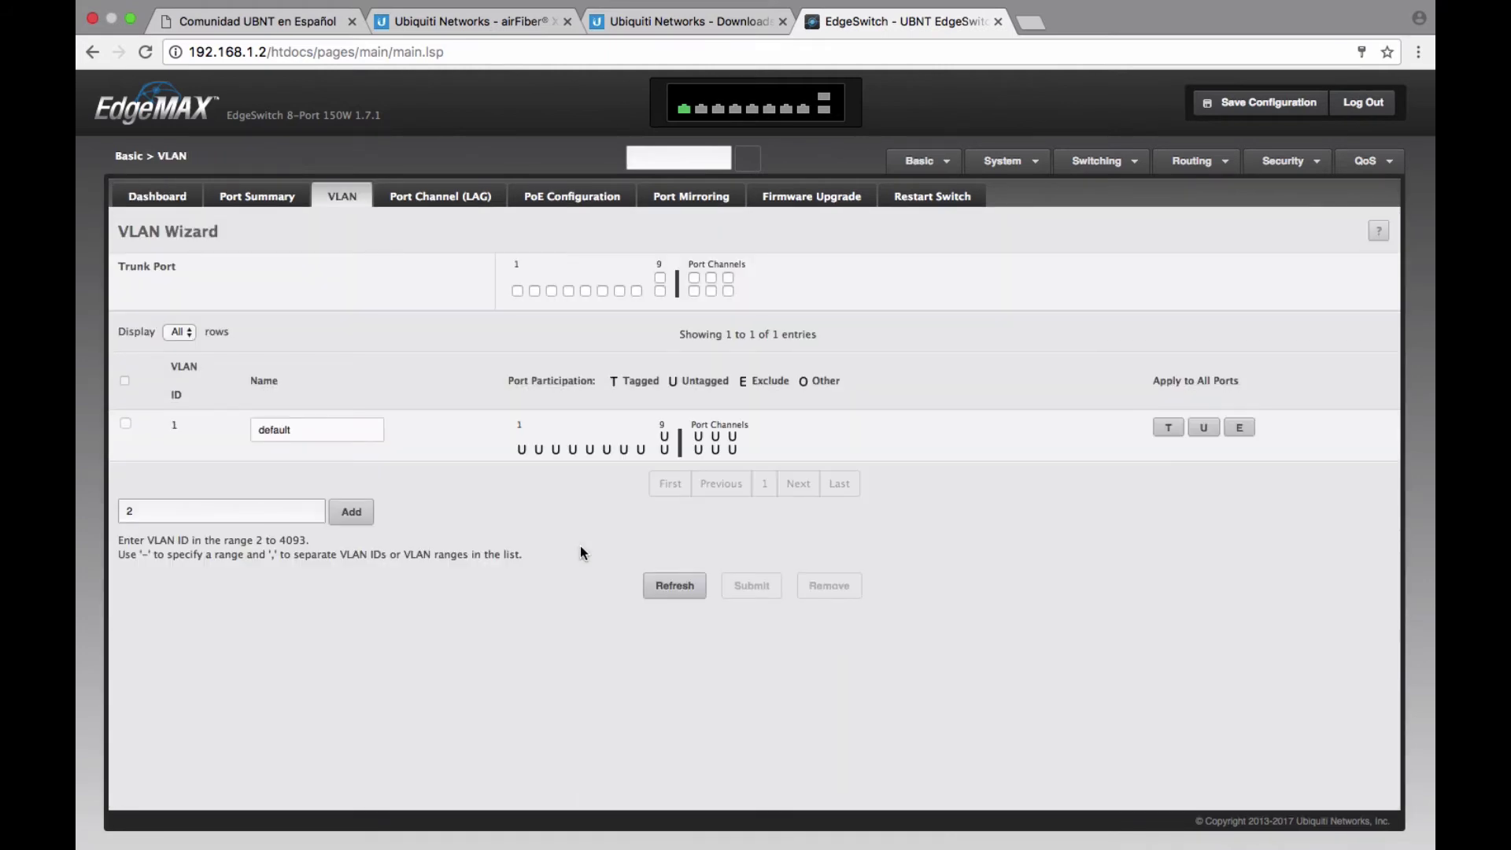
pyautogui.click(604, 198)
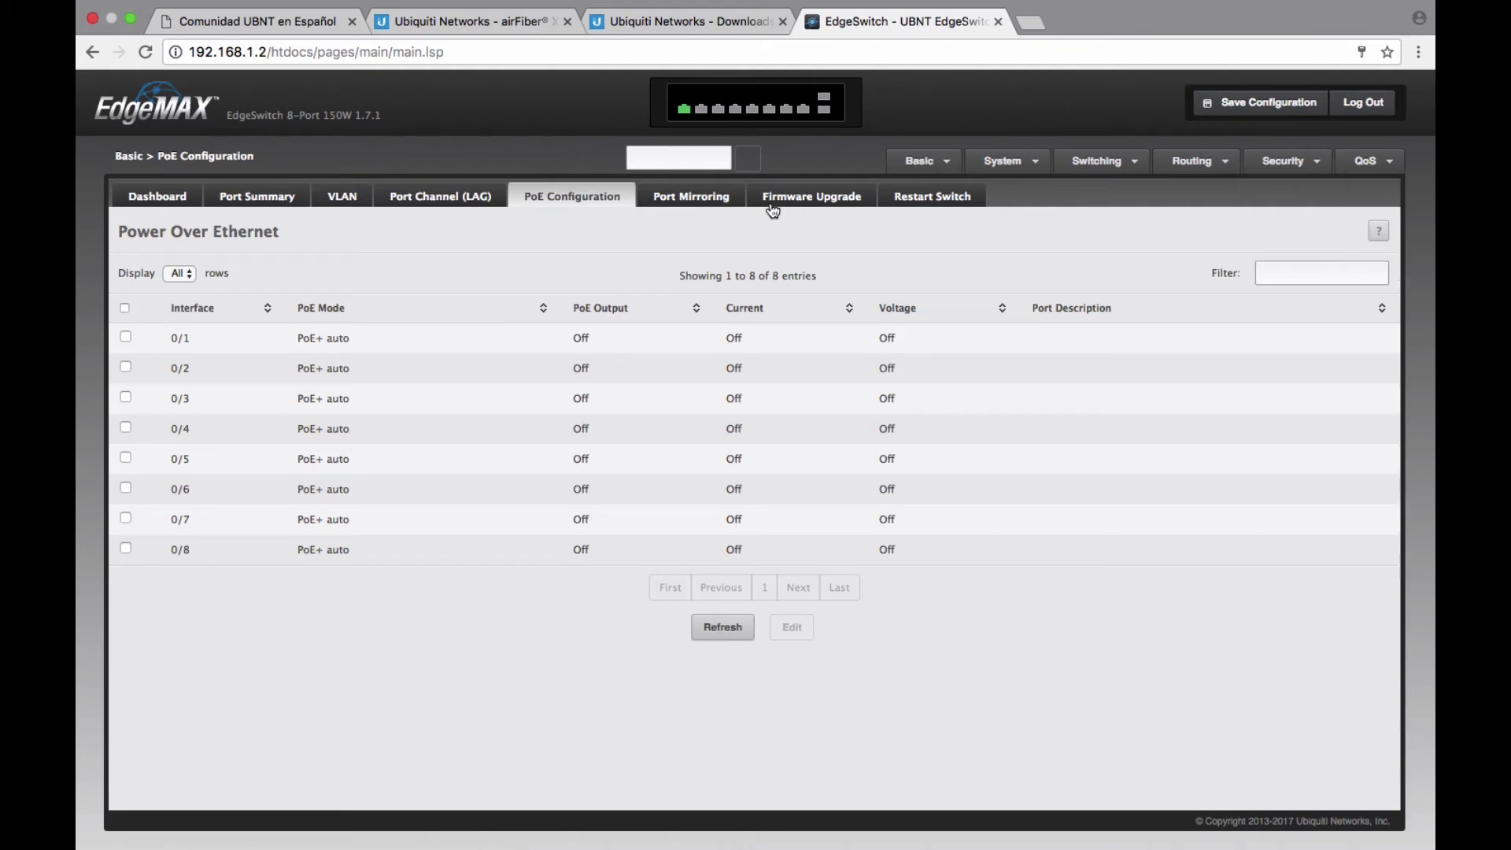
pyautogui.click(817, 202)
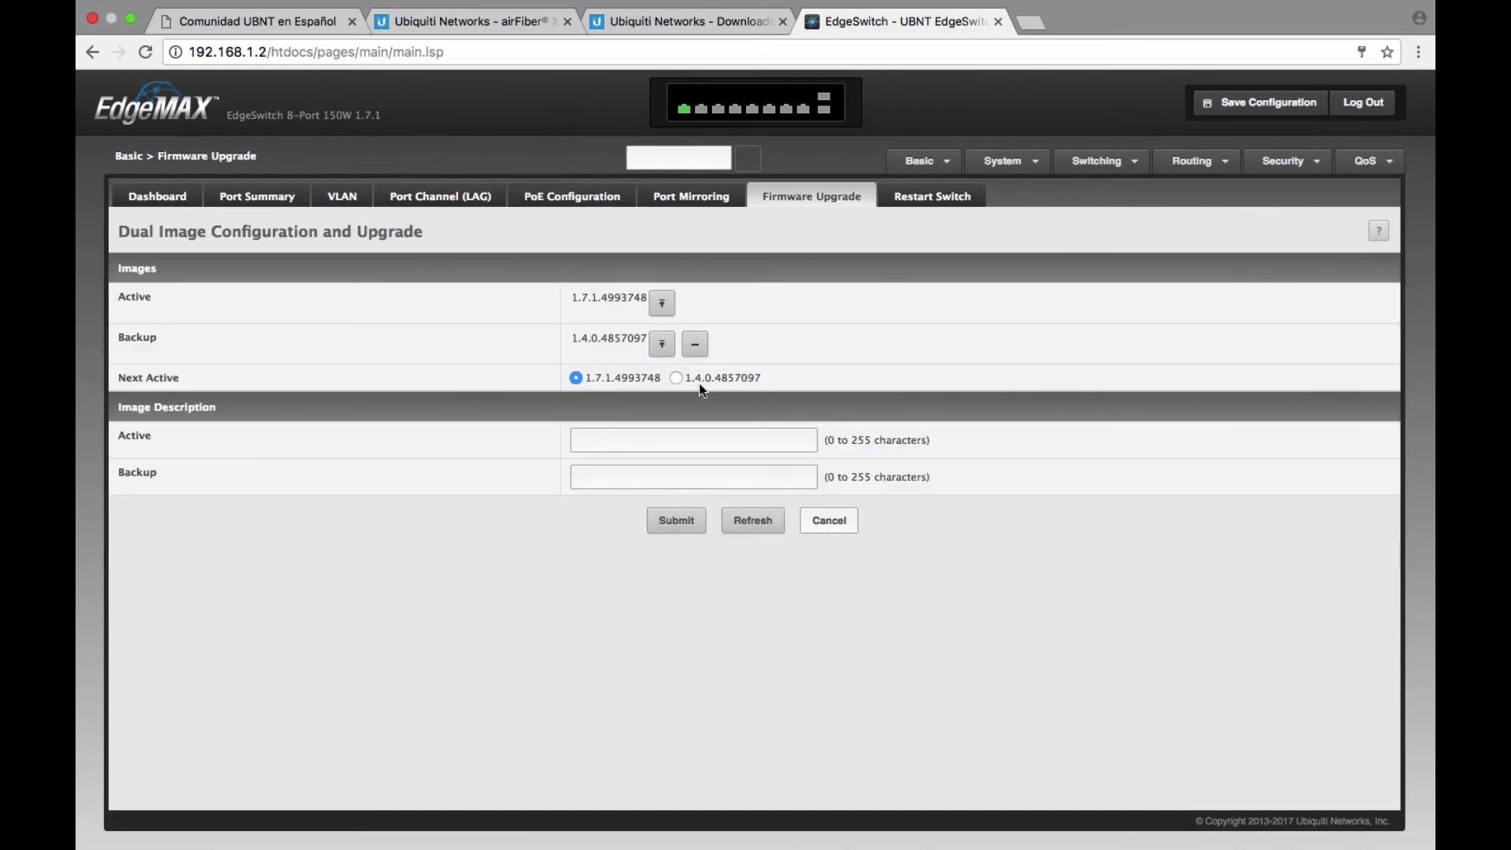